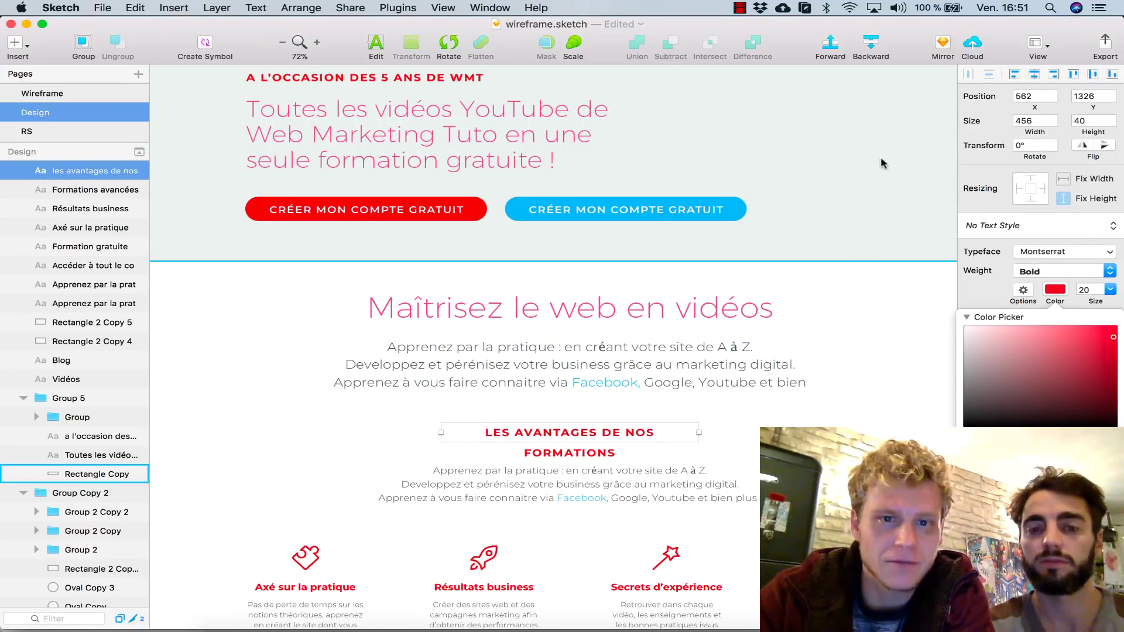
- Examine the hero title, call-to-action button and "Toutes les vidéos YouTube" heading in the Sketch design, including the heading's typeface, weight, size and text colour
scroll(882, 163, up, 10)
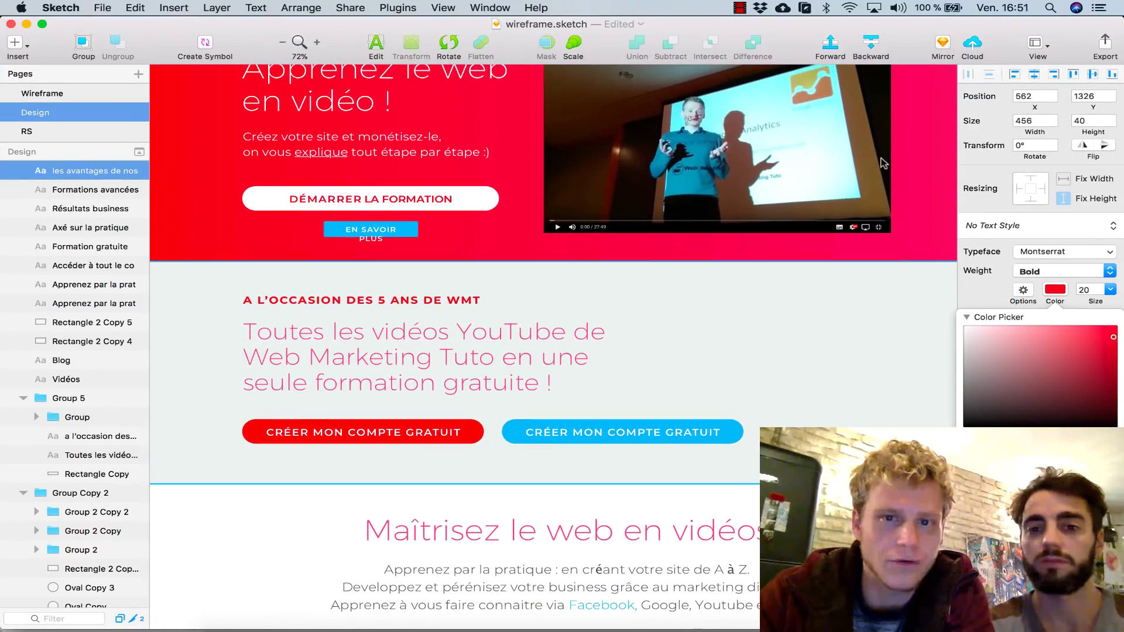
scroll(652, 226, up, 4)
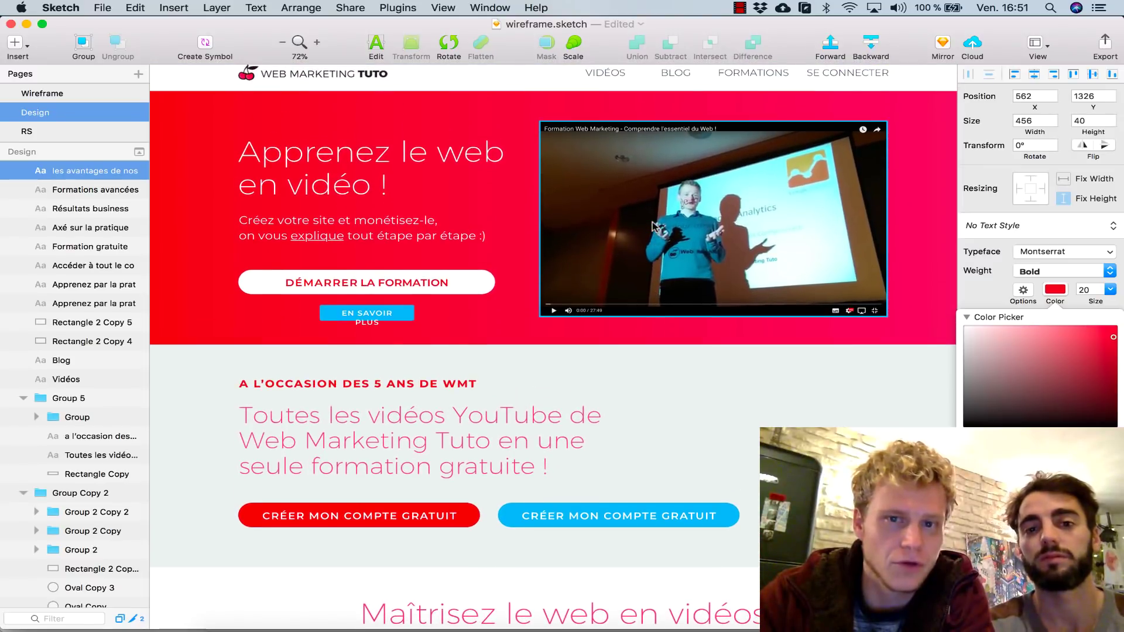
click(311, 161)
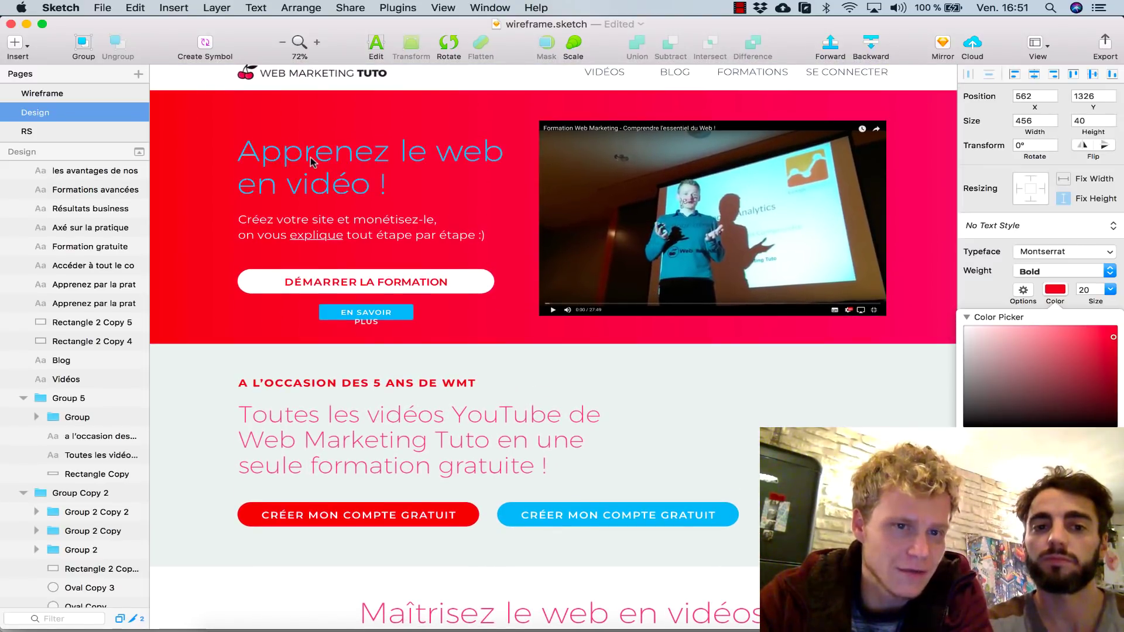
click(311, 161)
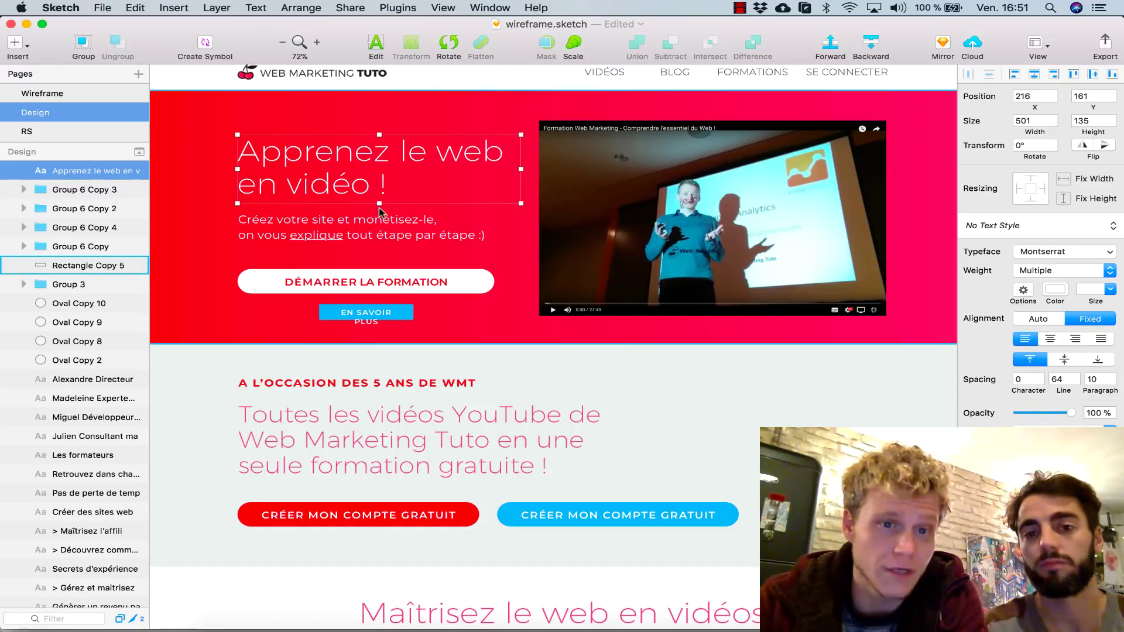
click(409, 279)
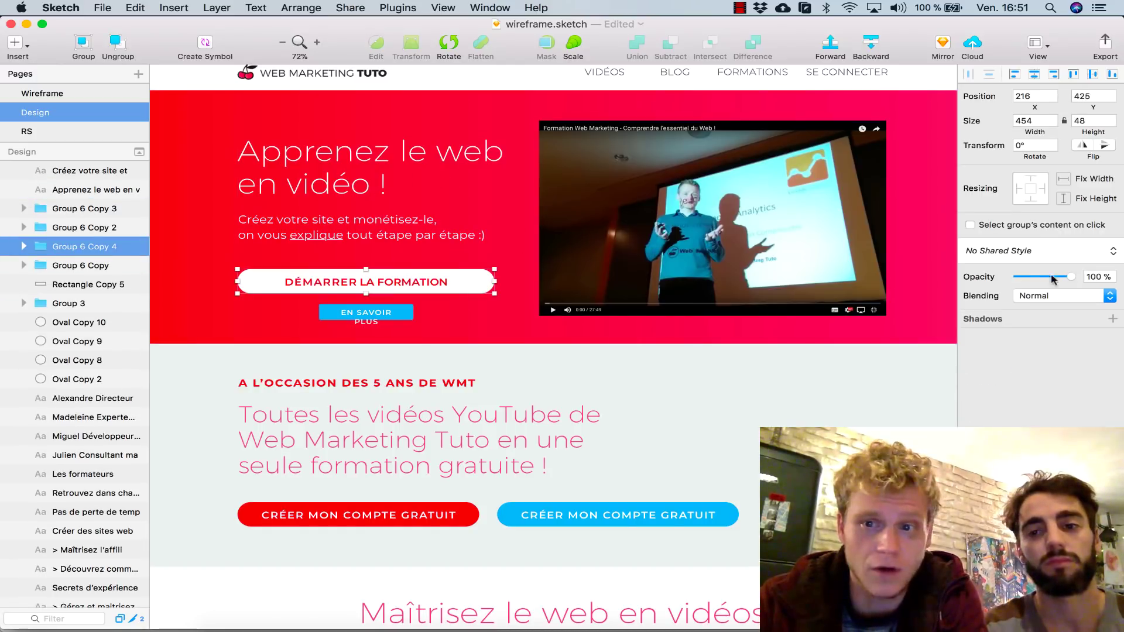
click(400, 462)
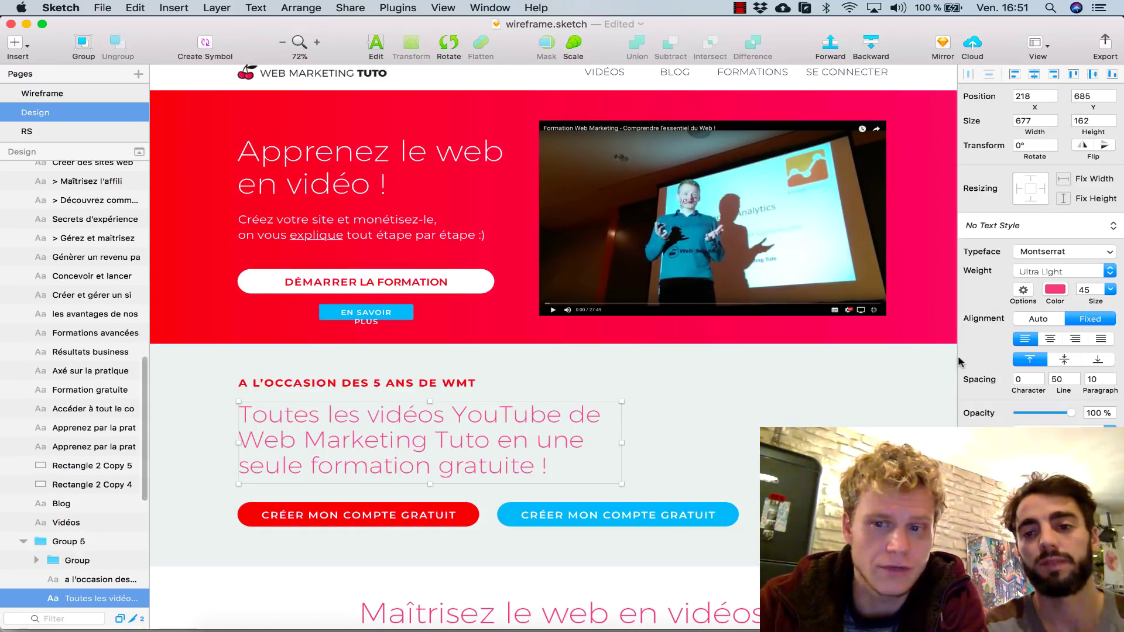
click(1055, 289)
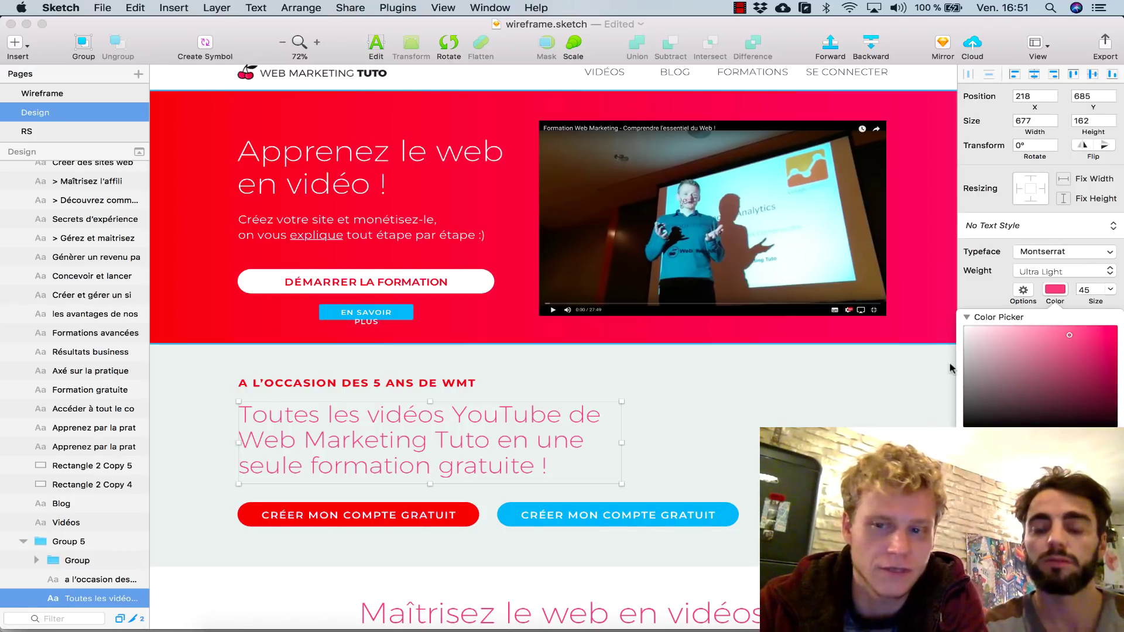
click(995, 280)
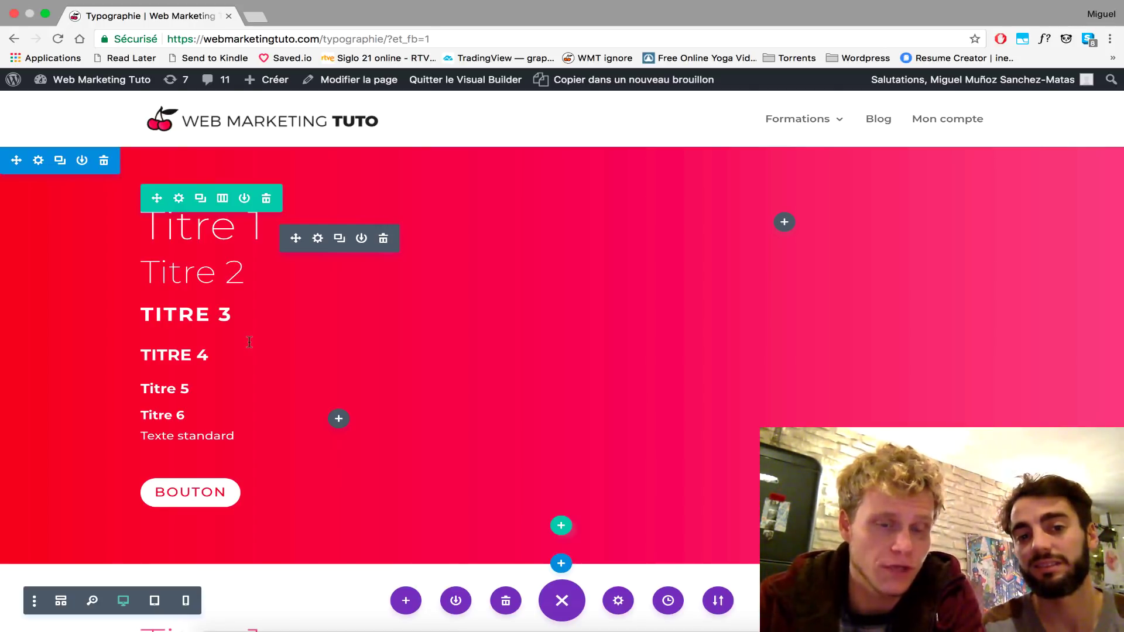
- Save the text module in the red gradient section to the Divi library as "Texte - fond rouge", without making it global
scroll(249, 342, down, 1)
scroll(249, 342, up, 1)
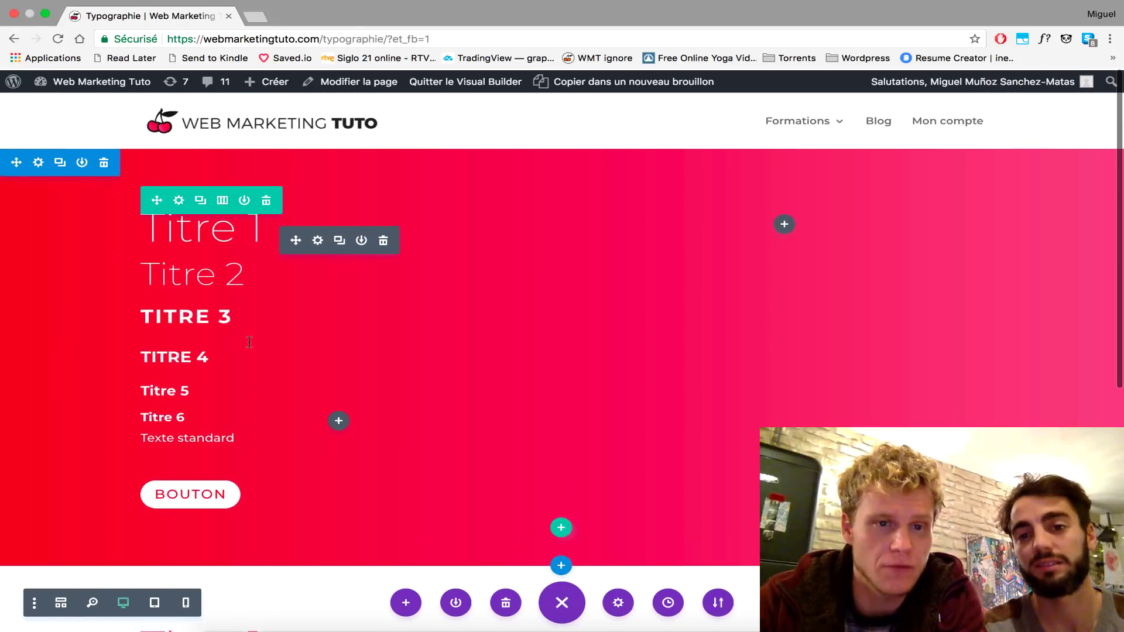
click(361, 239)
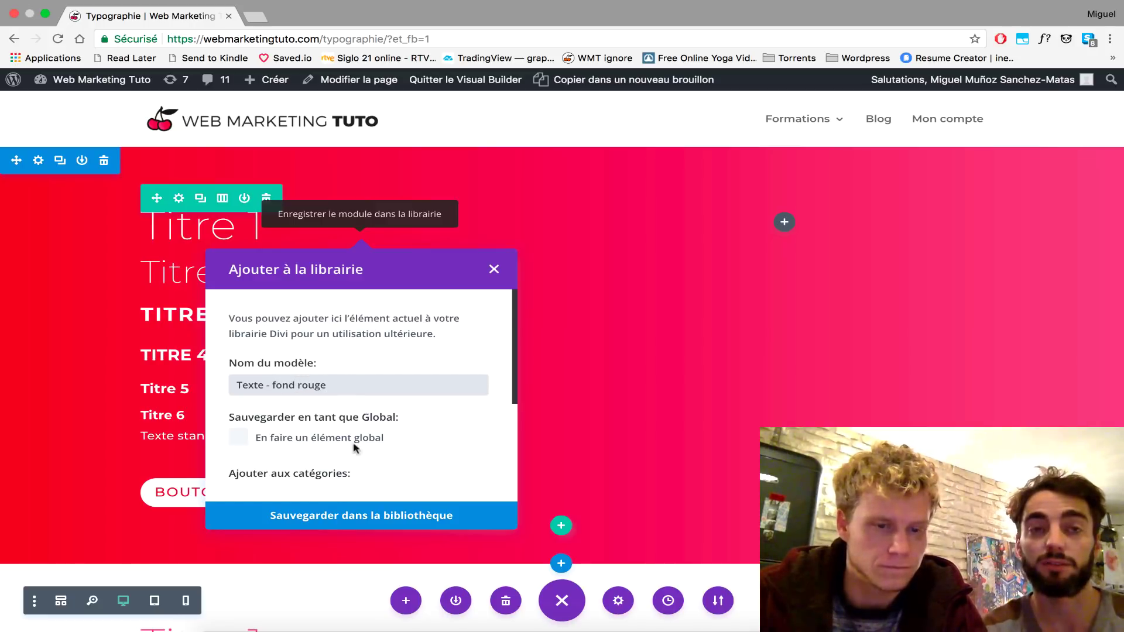
click(322, 515)
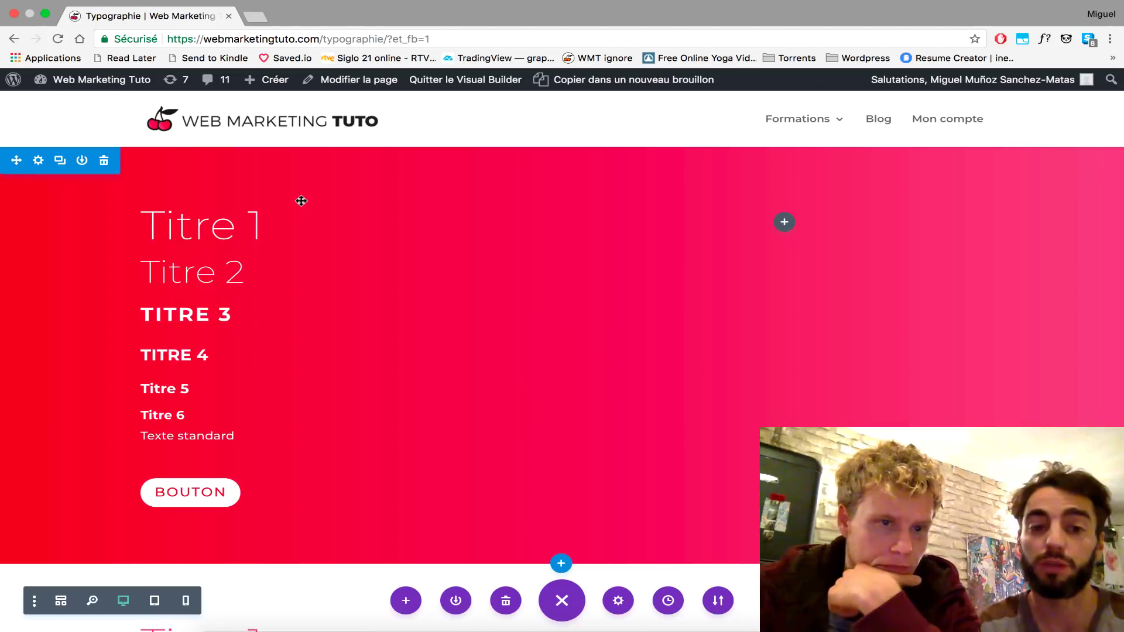
mouse_move(119, 90)
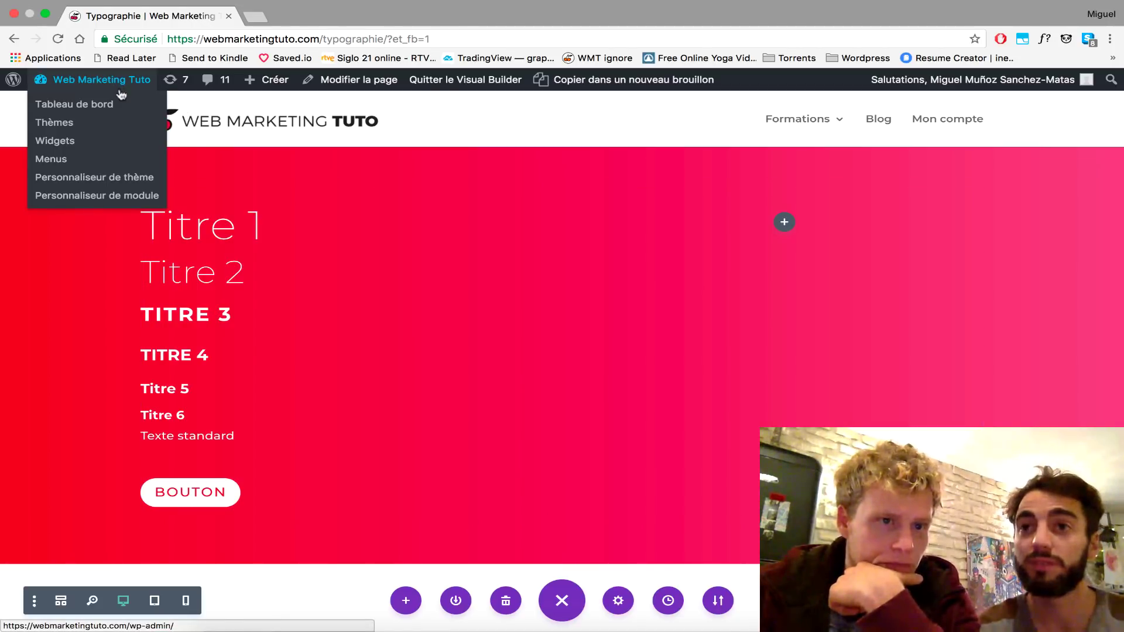
click(114, 179)
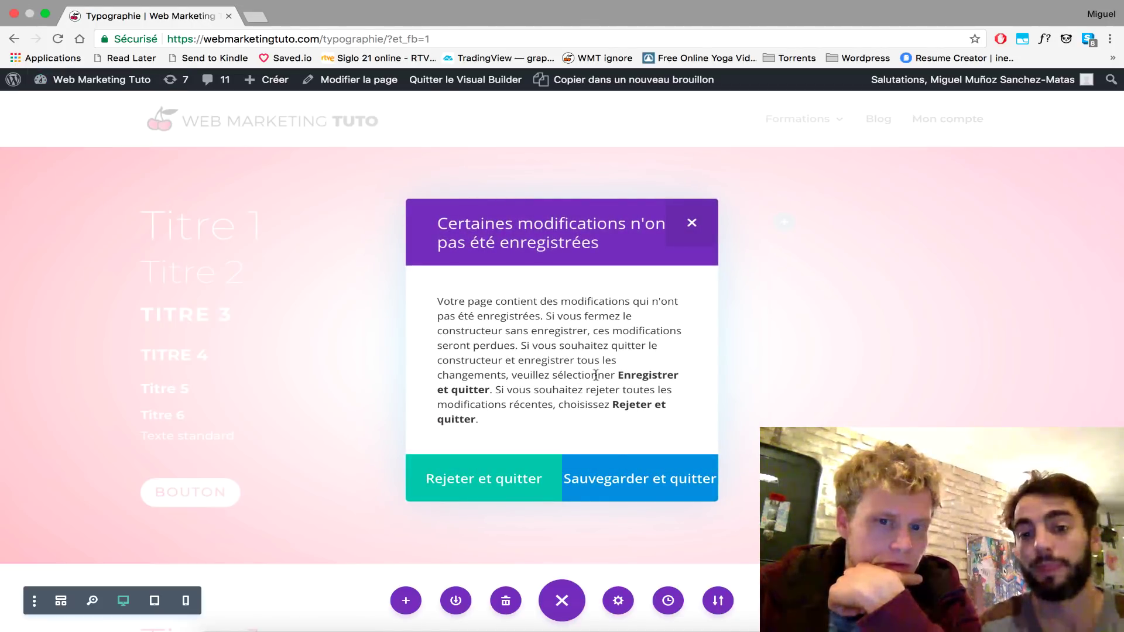
click(694, 225)
click(386, 38)
click(388, 39)
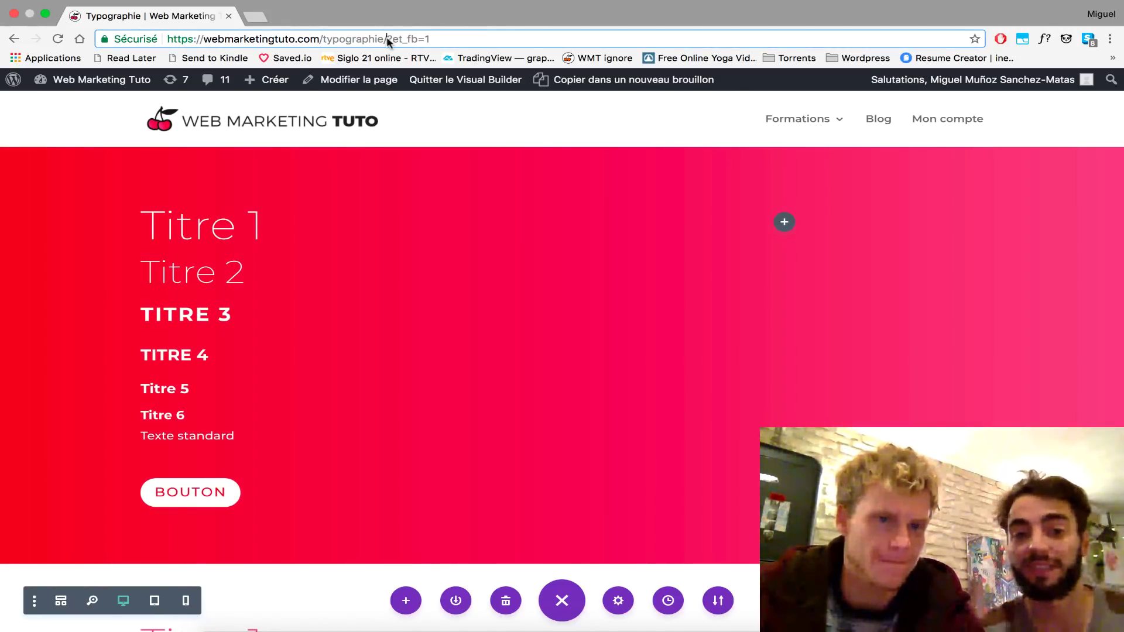
drag(386, 39, 178, 37)
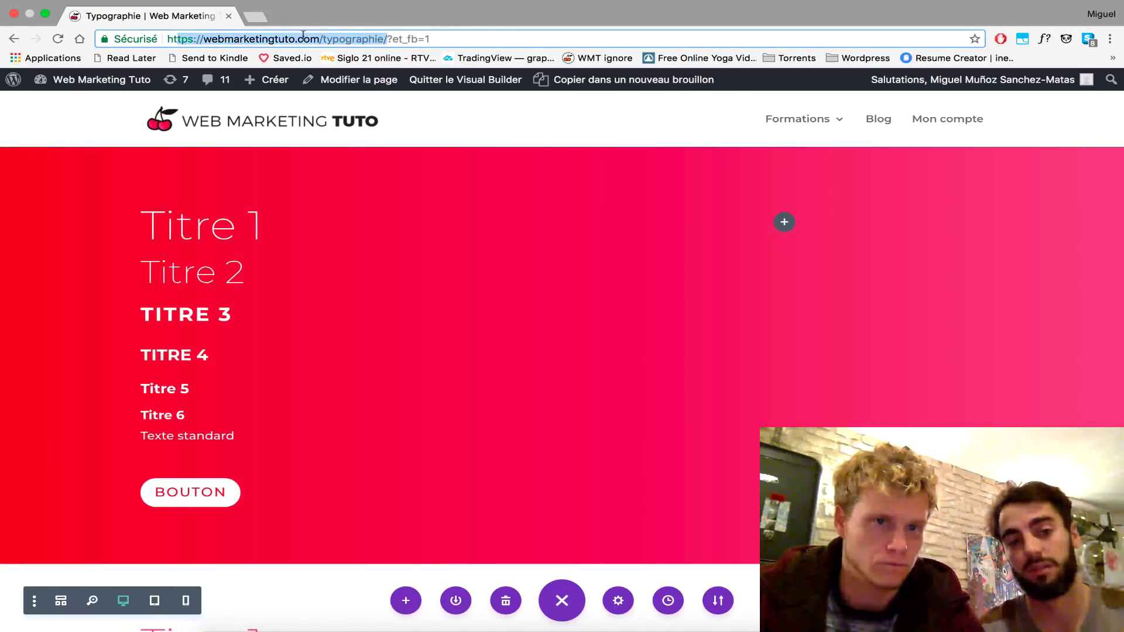
click(346, 40)
drag(321, 38, 117, 42)
text(https://webmarketingtuto.com/https://webmarketingtuto.com/)
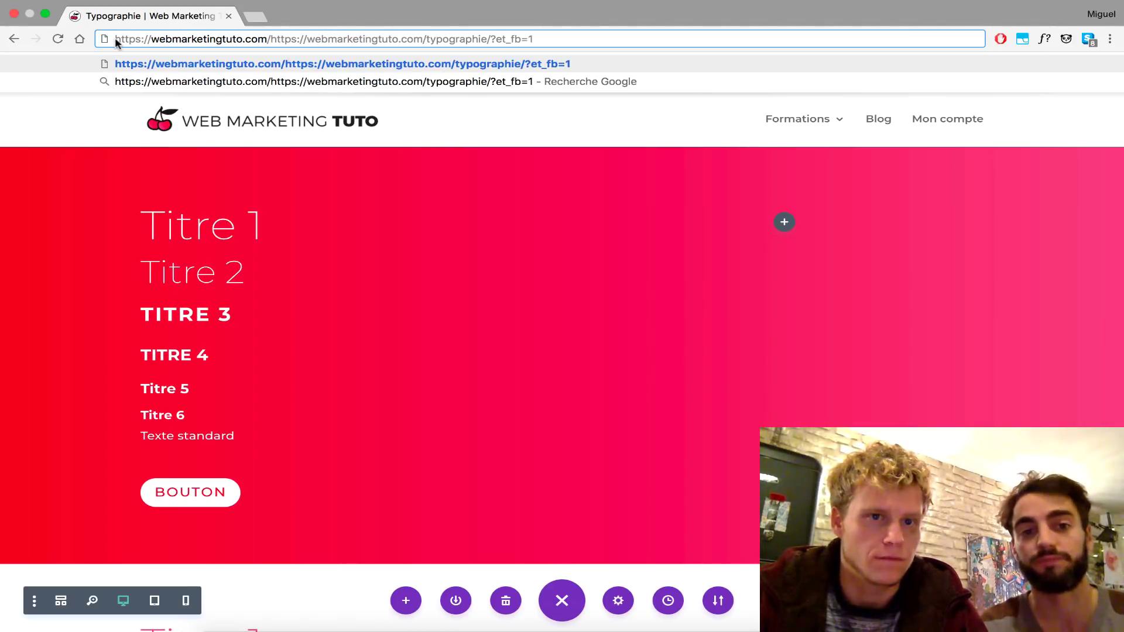
click(257, 16)
text(webmarketingtuto.com/)
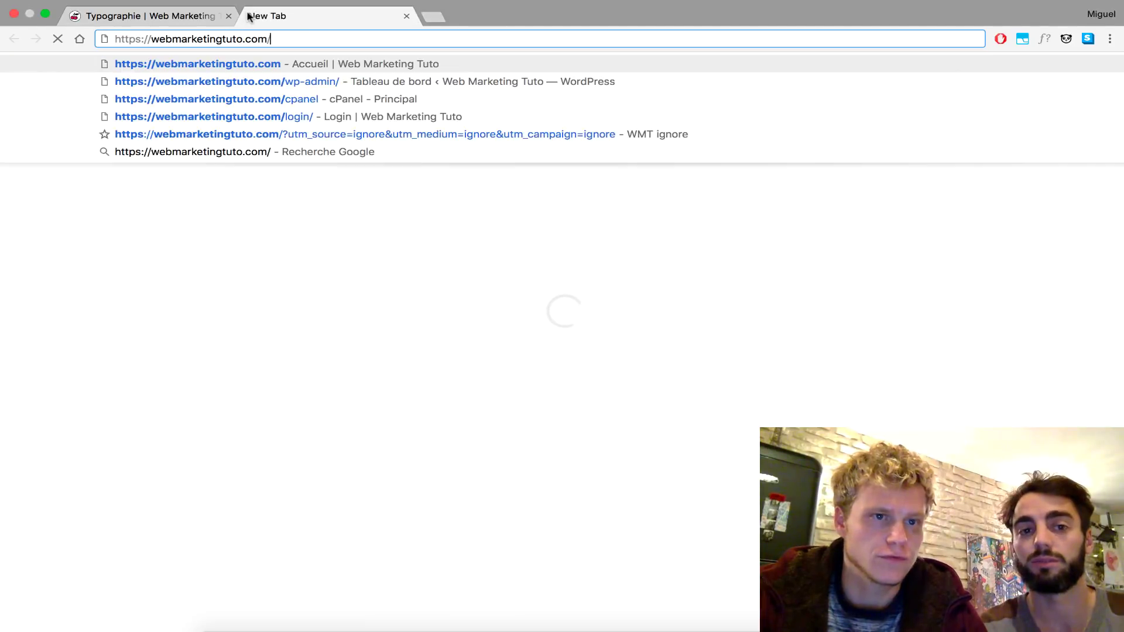
key(Return)
- Back on the Typographie page, save the text module in the white section to the Divi library as "Texte - fond gris"
click(169, 15)
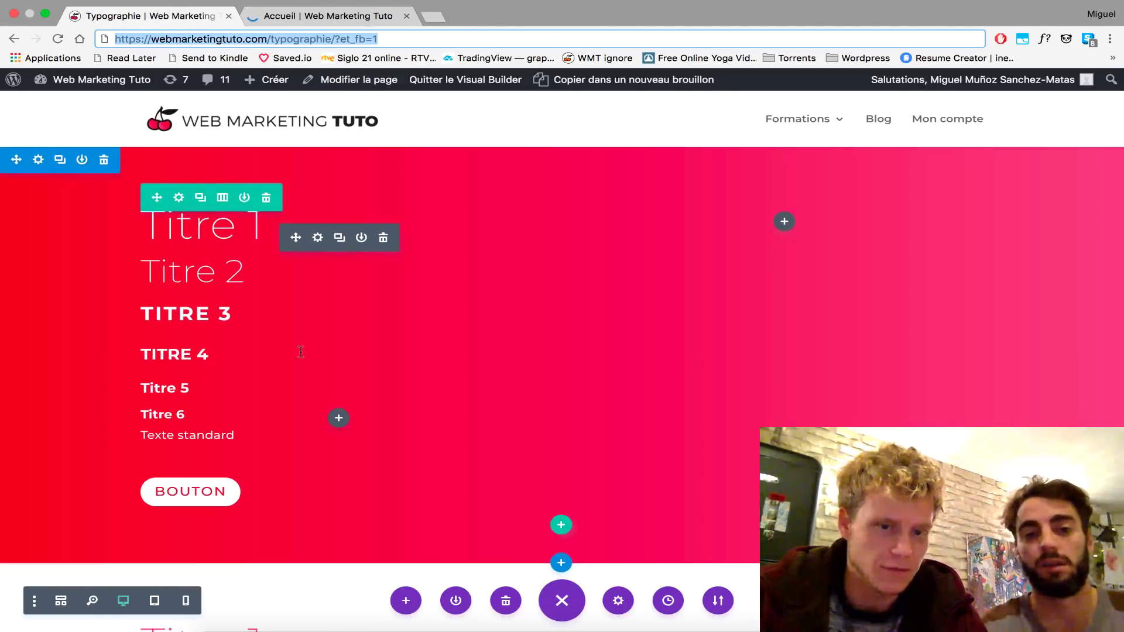
scroll(301, 352, down, 3)
scroll(301, 352, down, 6)
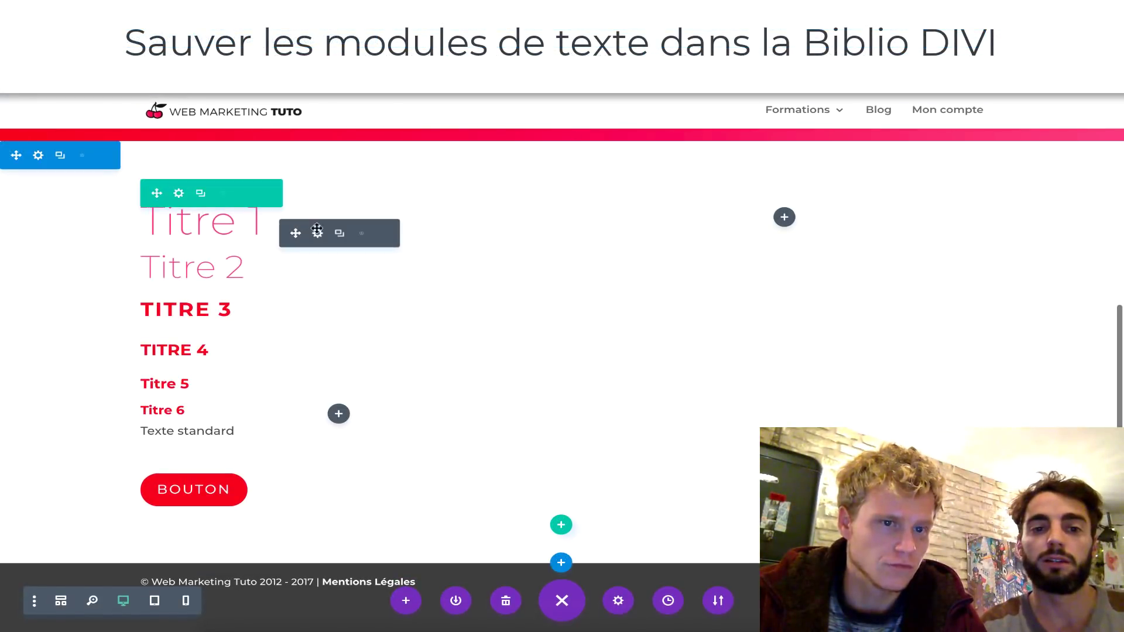
click(361, 234)
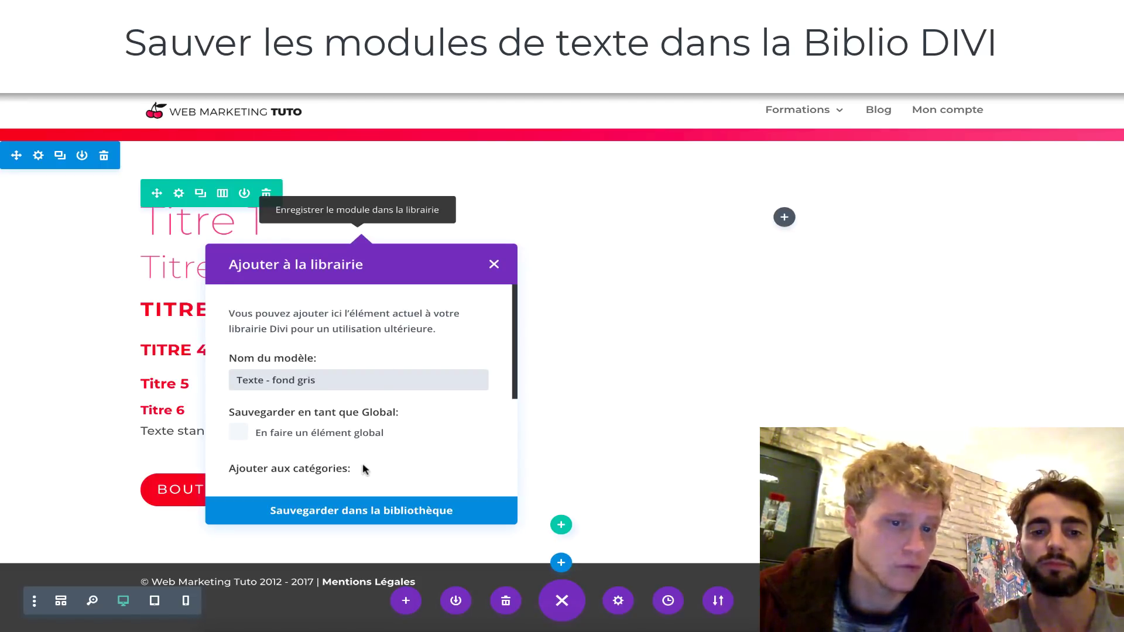
click(357, 510)
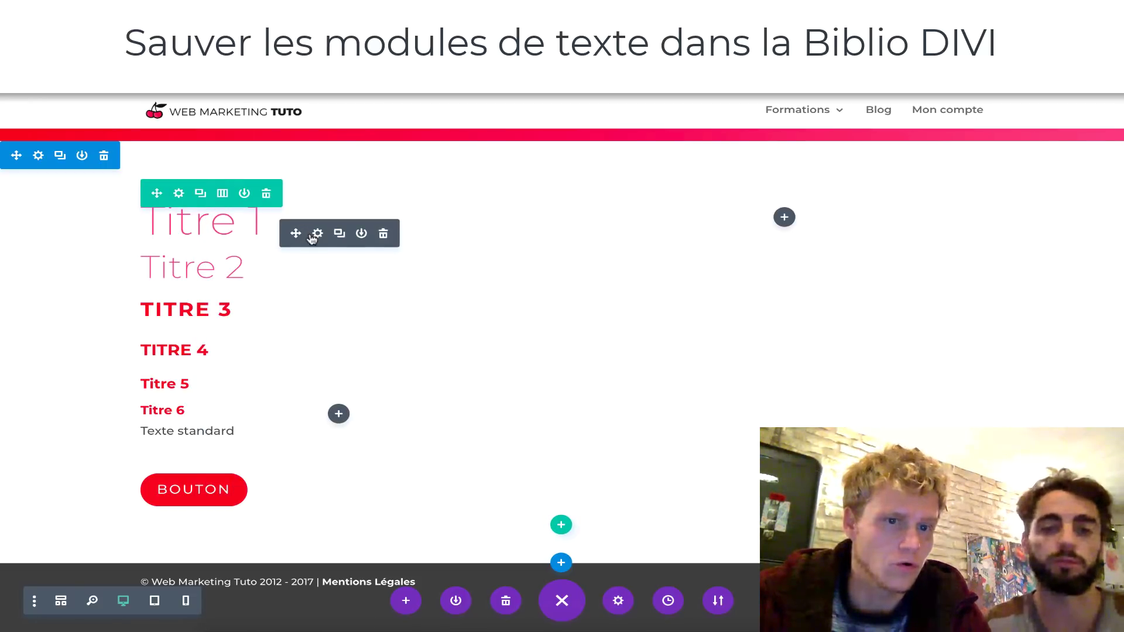
- Open the settings of the white section's text module and look through its content in the visual editor
click(316, 234)
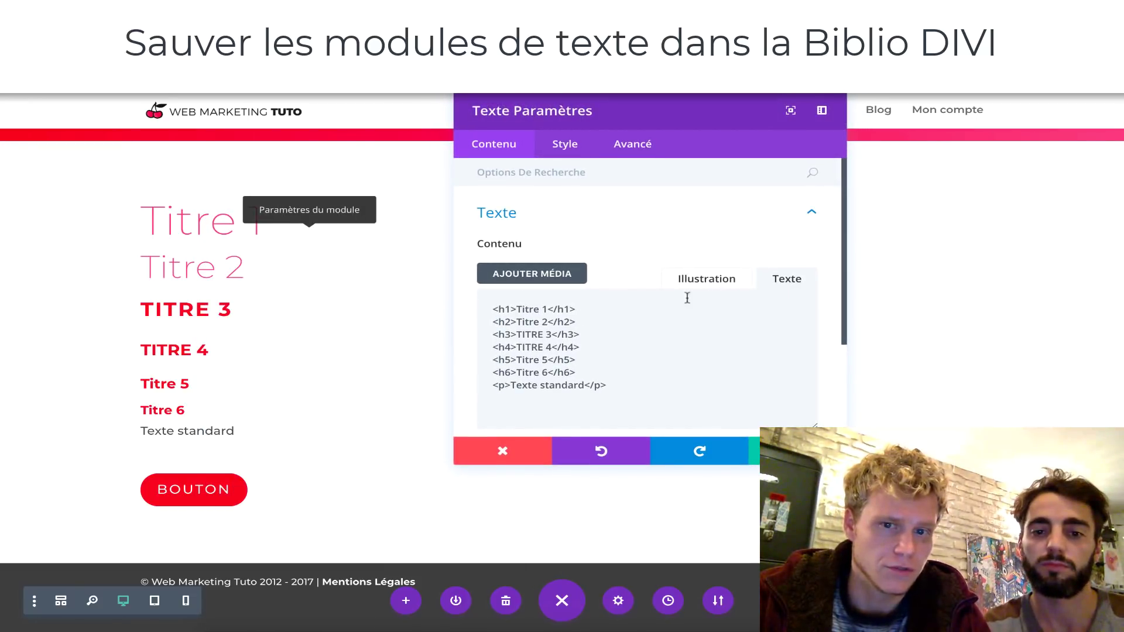
click(691, 281)
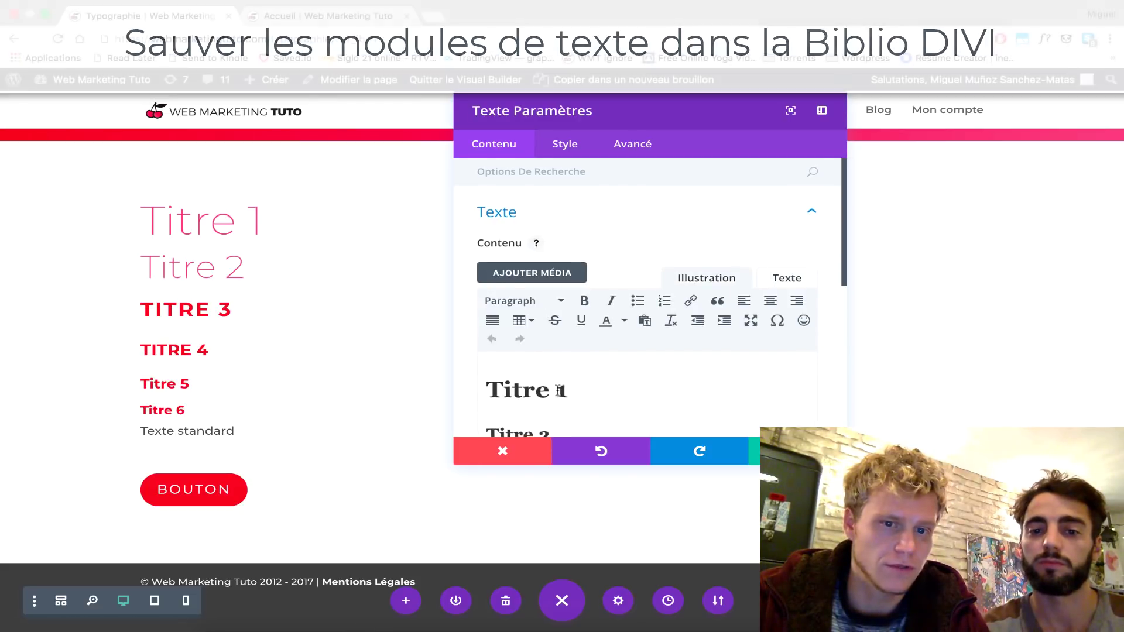
scroll(561, 391, down, 3)
scroll(554, 389, up, 3)
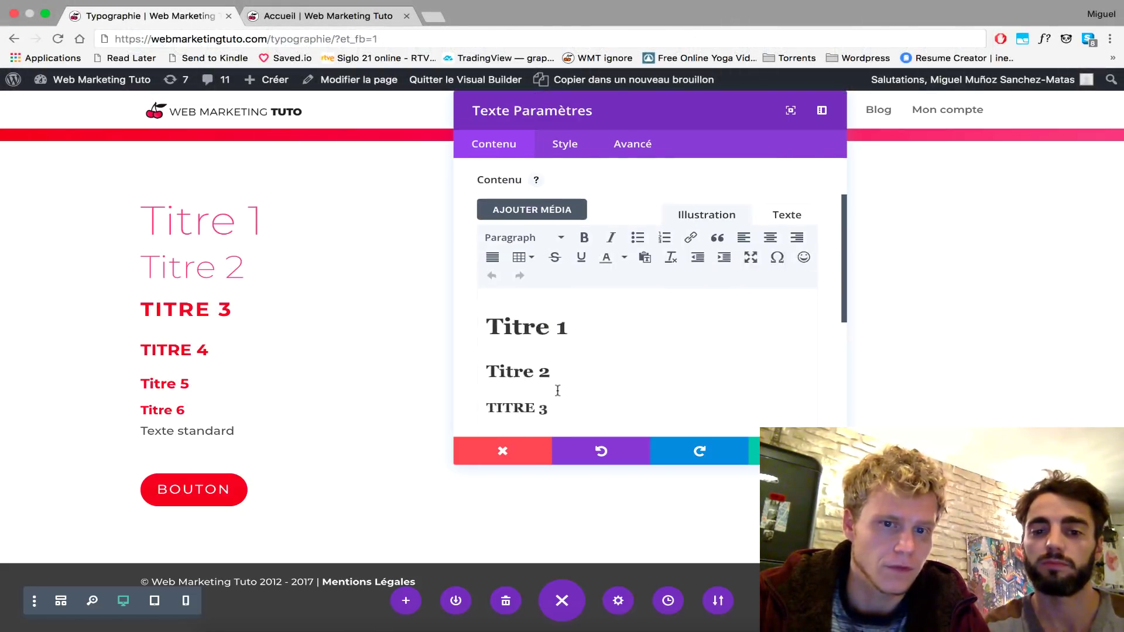
- Review the H1 and H2 heading style settings for font, weight, size and colour, and close the module settings without saving
click(557, 150)
click(550, 258)
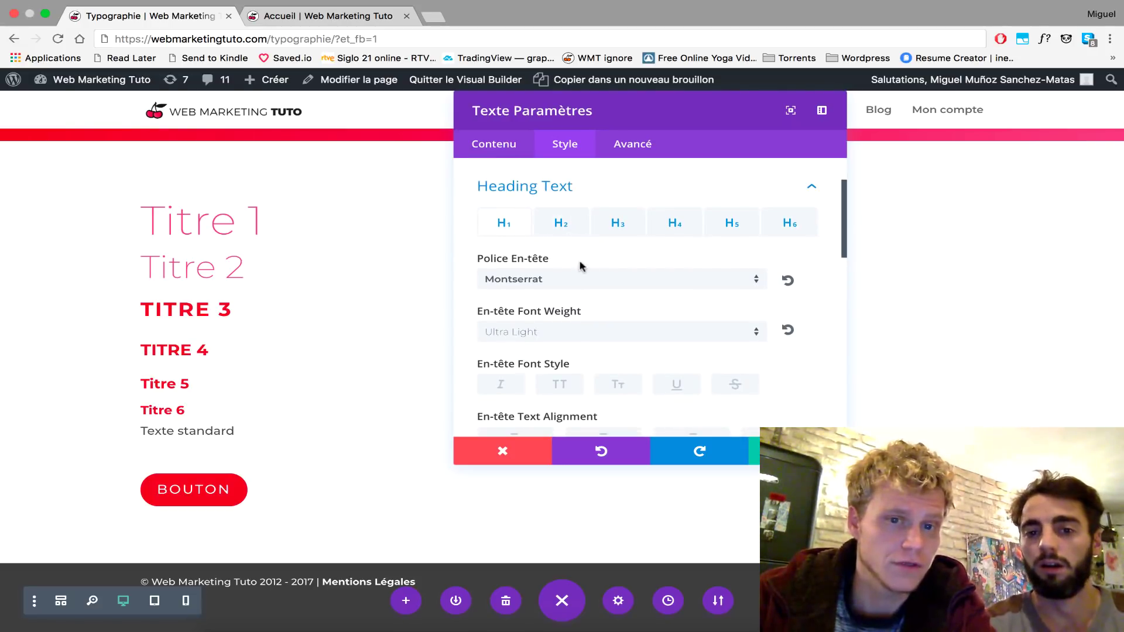
scroll(534, 275, down, 5)
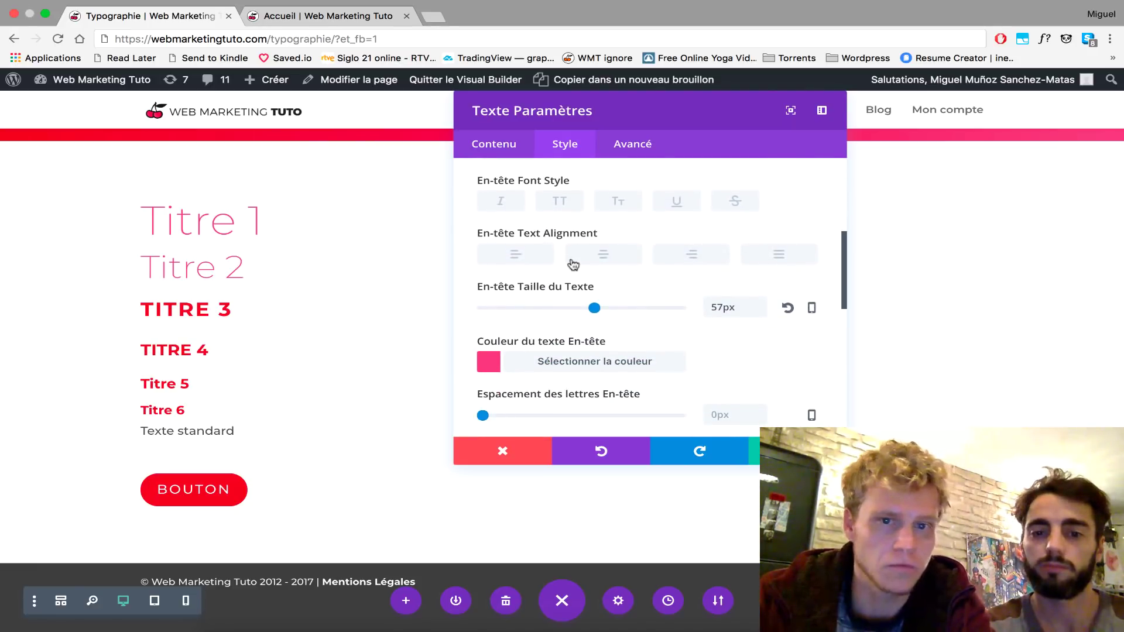
scroll(573, 265, up, 5)
click(569, 214)
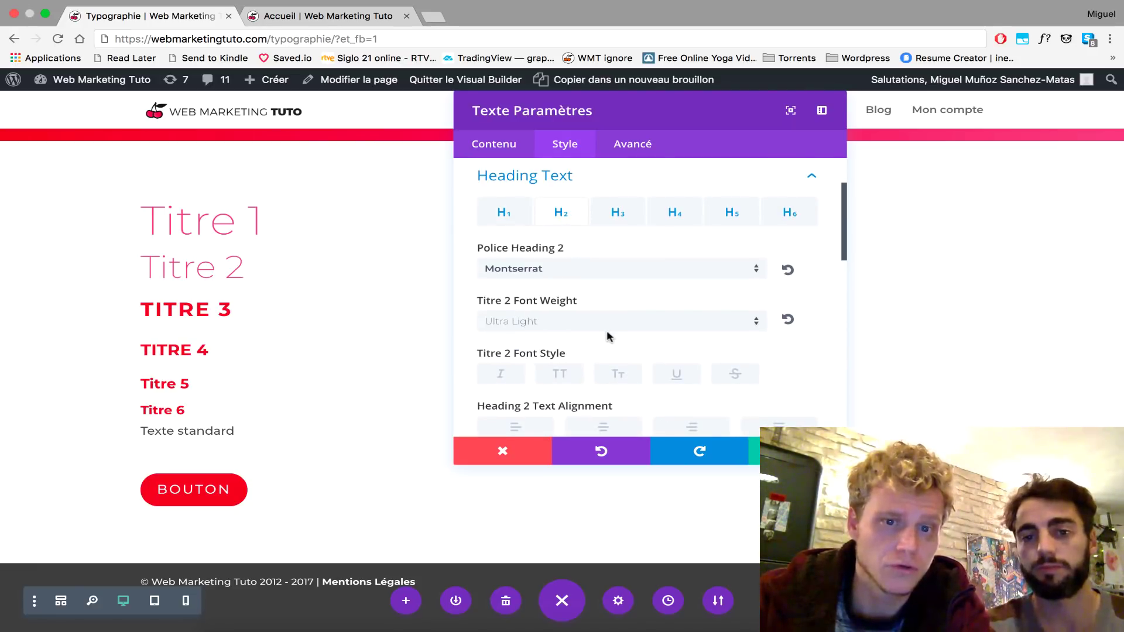
scroll(607, 311, down, 3)
scroll(606, 310, up, 2)
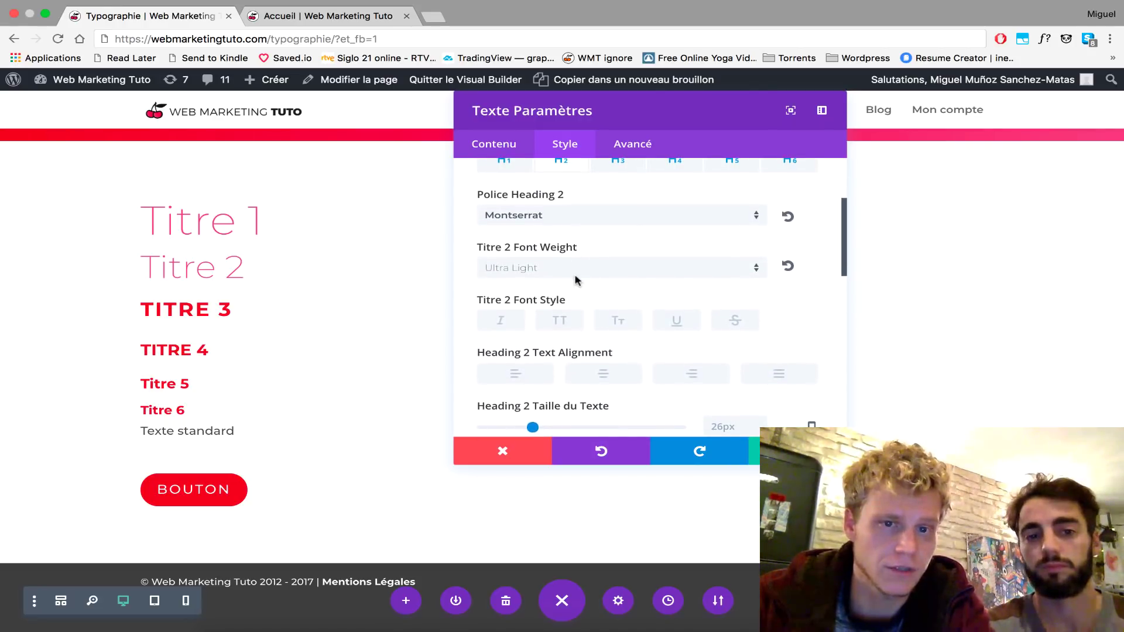
scroll(564, 360, down, 2)
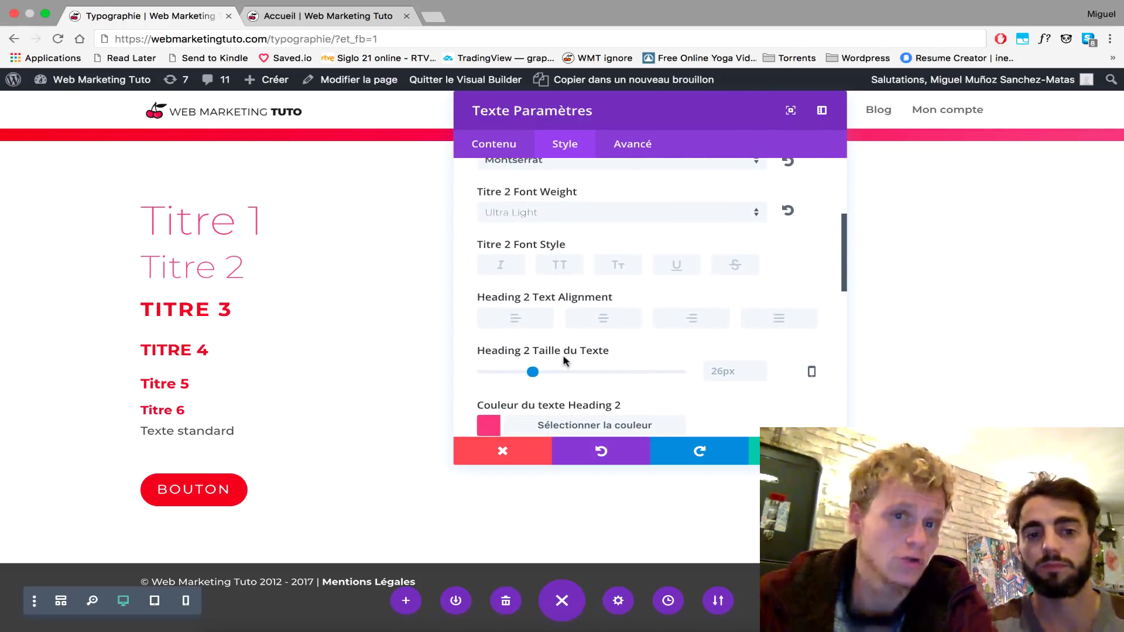
click(514, 450)
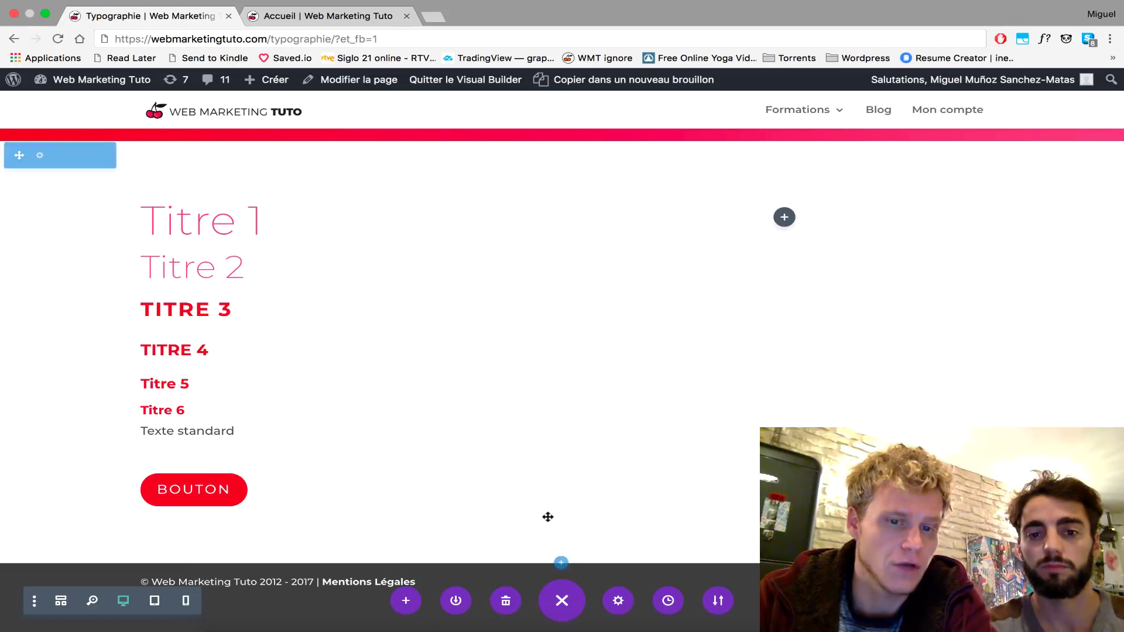
- Insert the saved library module "Texte - fond gris" into the empty second column of the white section
click(784, 217)
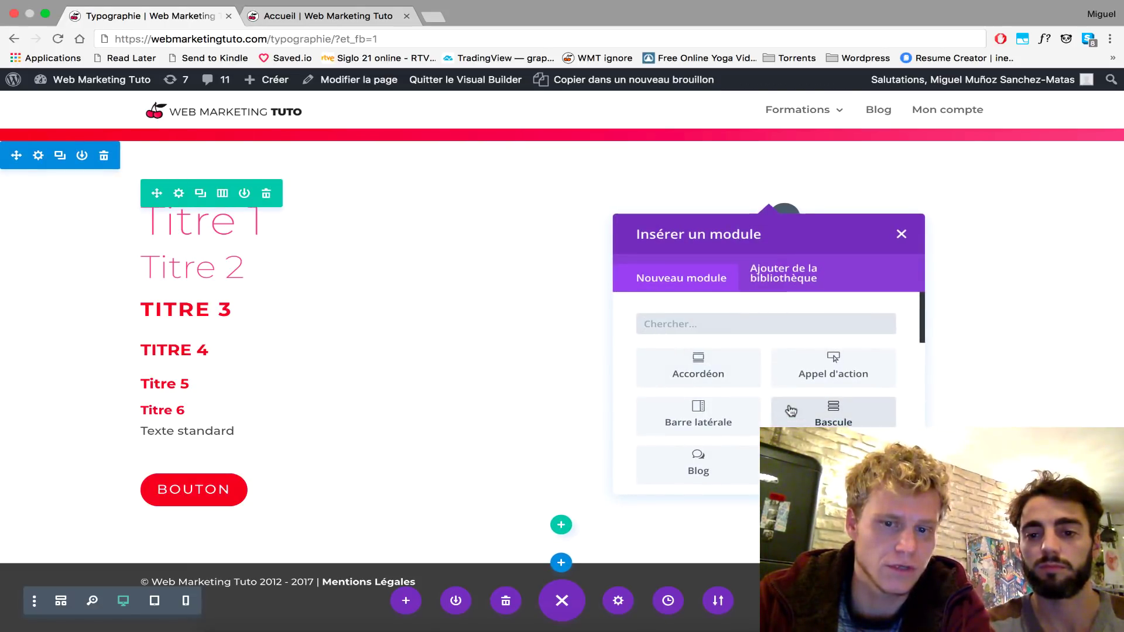
scroll(790, 411, down, 15)
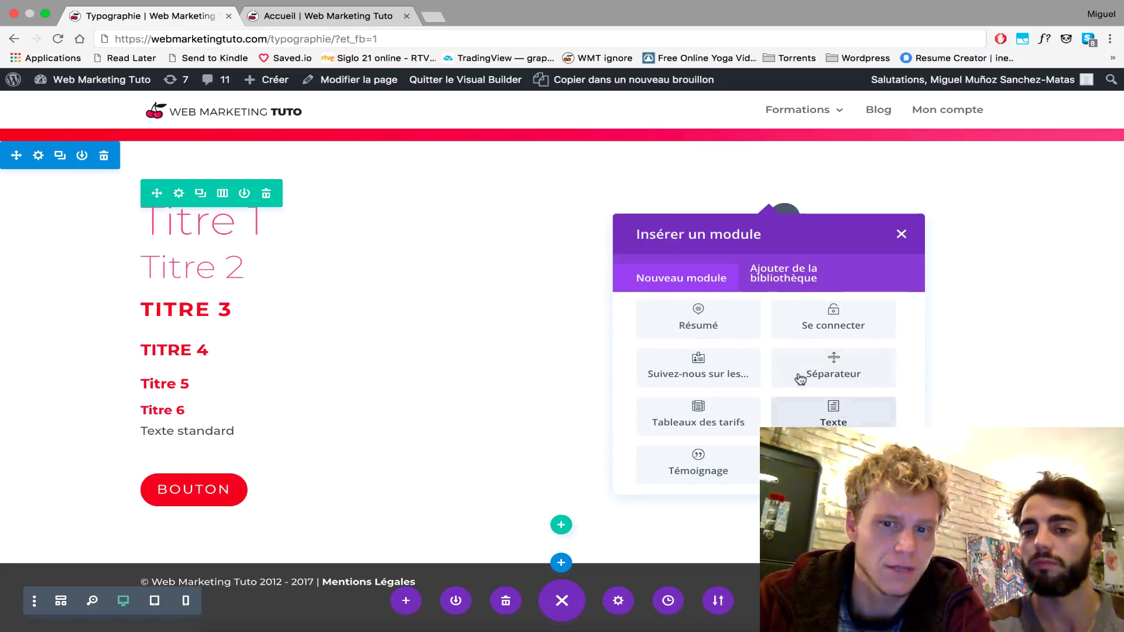
click(784, 278)
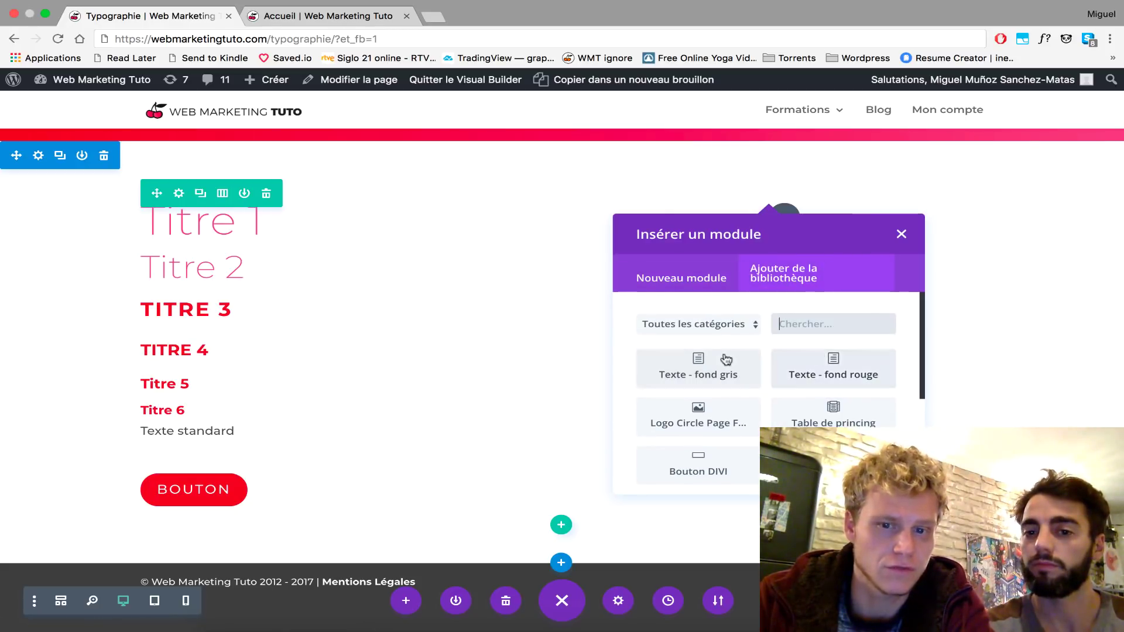
click(741, 373)
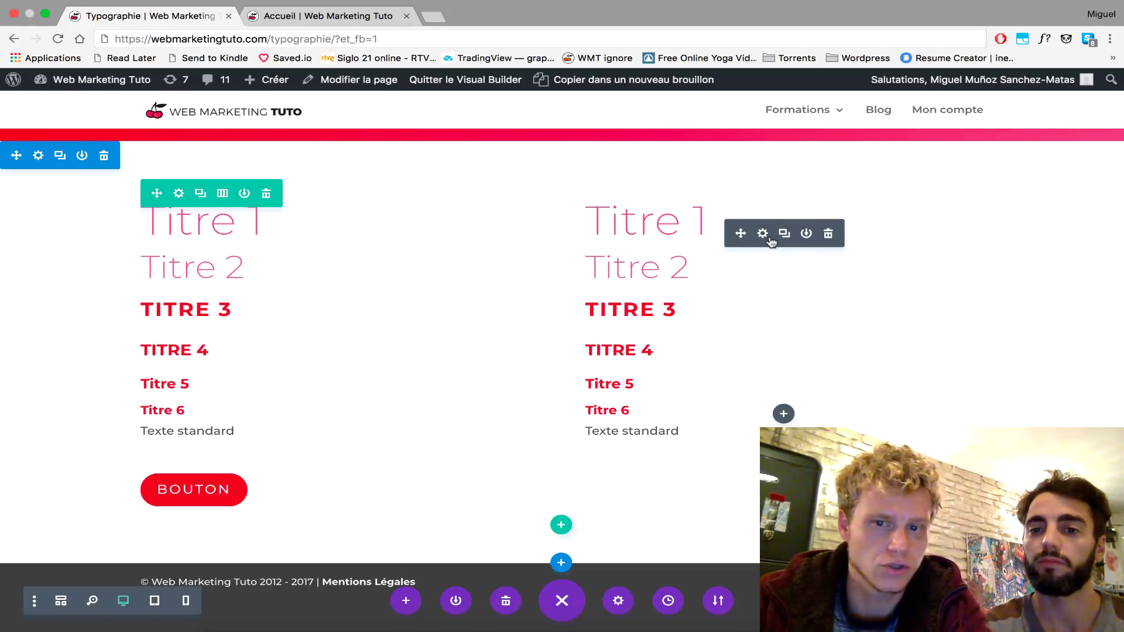
- Replace the second-column text module's content with the lines "Je suis le texte classique" and "Heading 1", keeping the page column in view
click(762, 234)
click(676, 374)
key(ctrl+a)
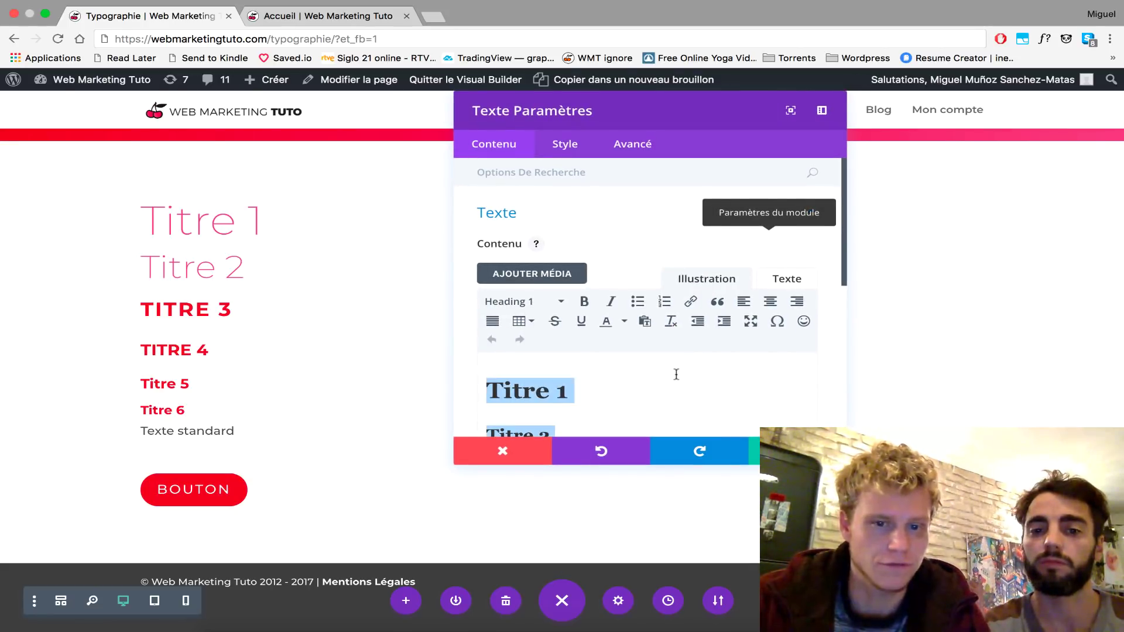
key(BackSpace)
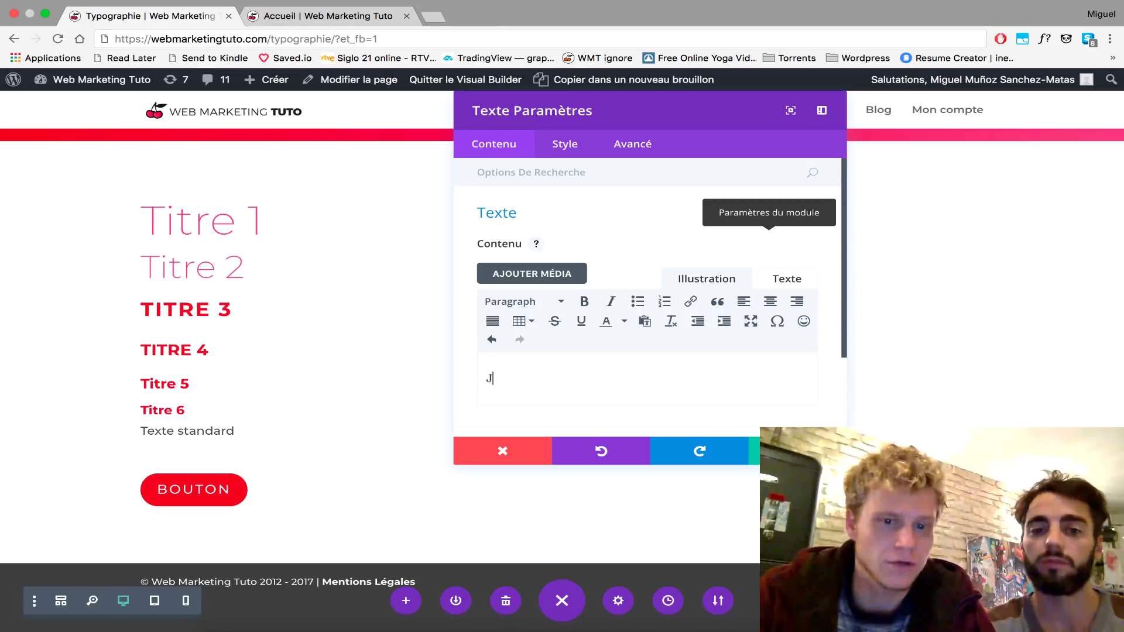
drag(631, 118, 332, 139)
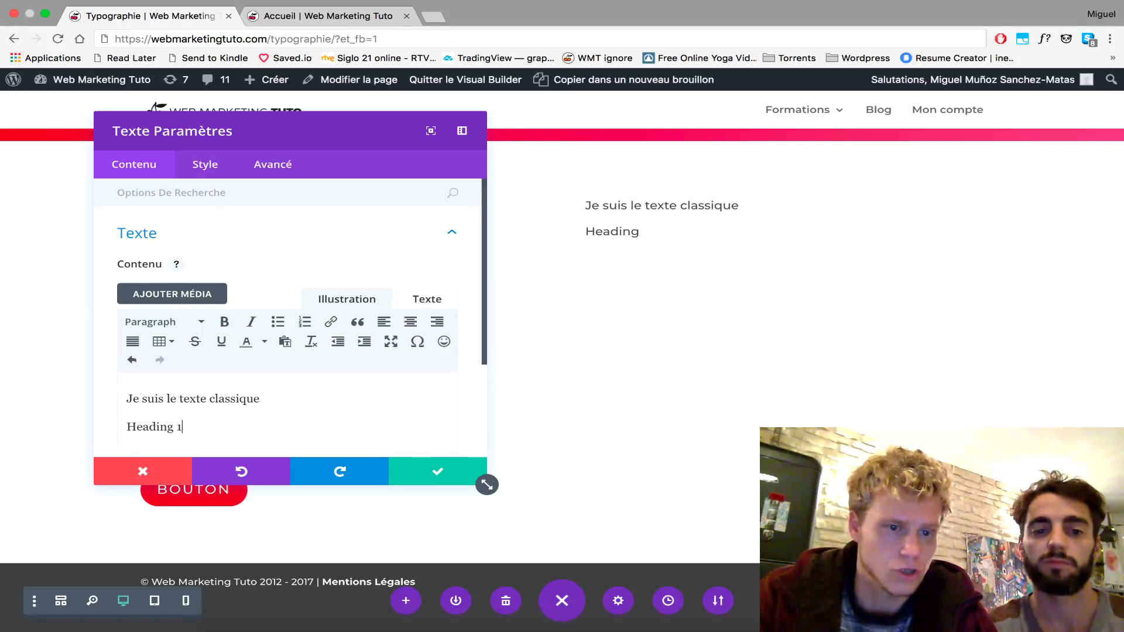
- Format the "Heading 1" line of the text module as Heading 1
triple_click(130, 426)
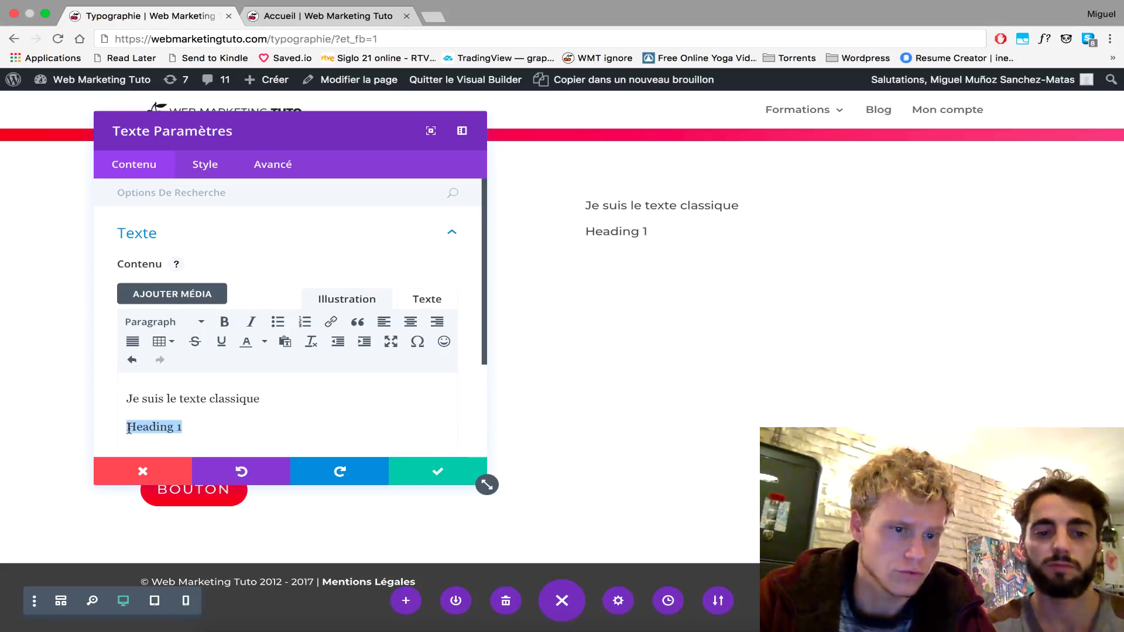
click(168, 322)
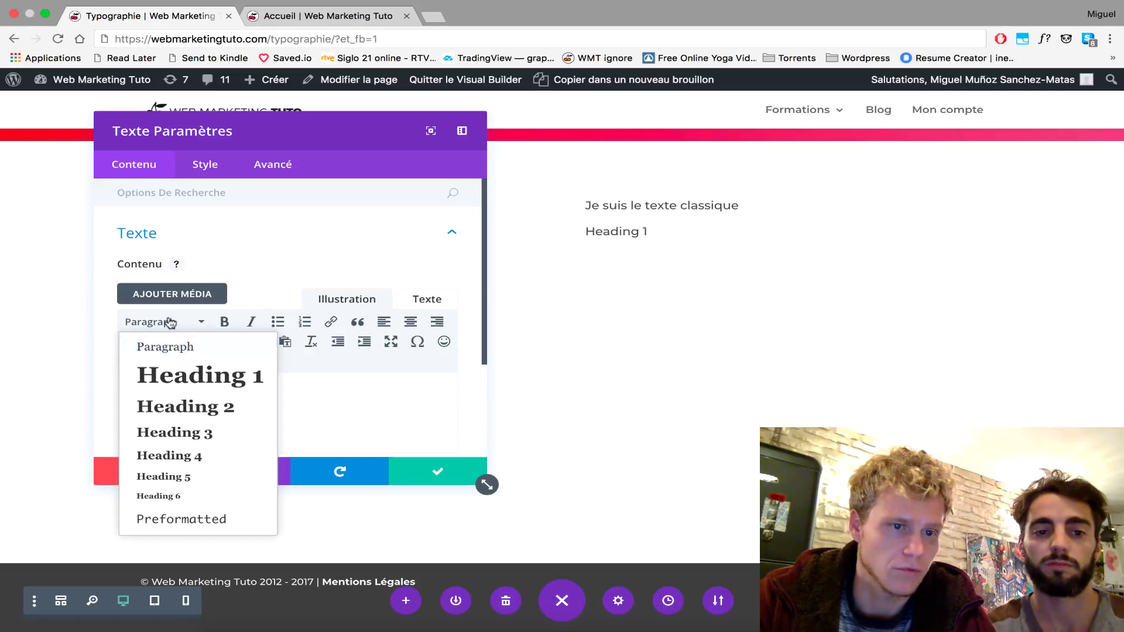
click(192, 382)
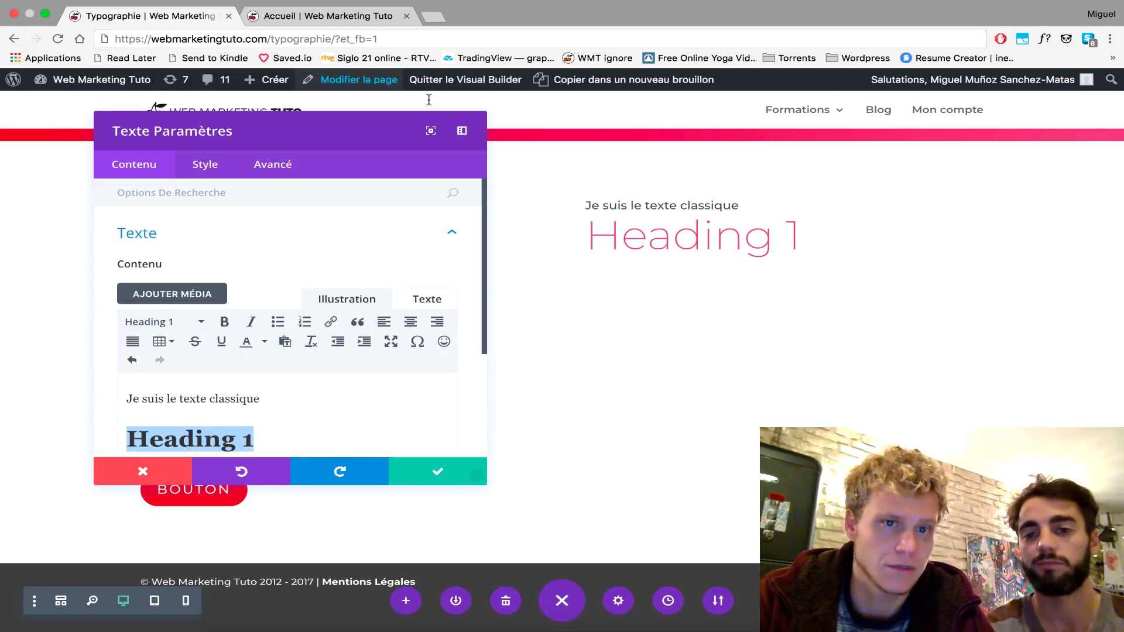
- Switch to the Accueil page and open the theme customizer from there
click(360, 13)
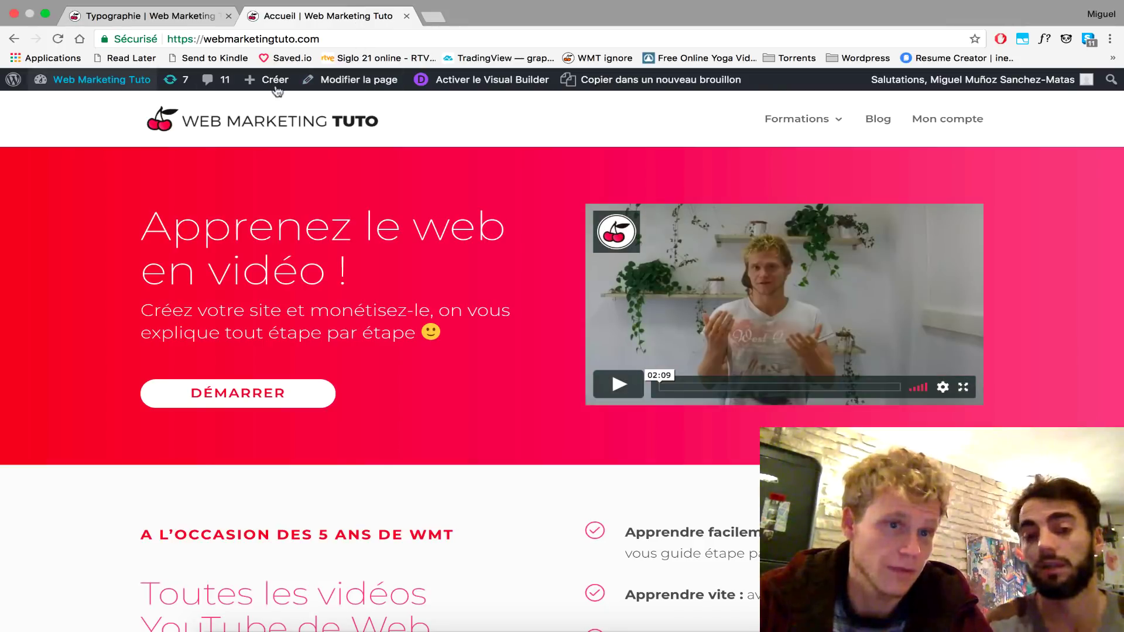
mouse_move(117, 82)
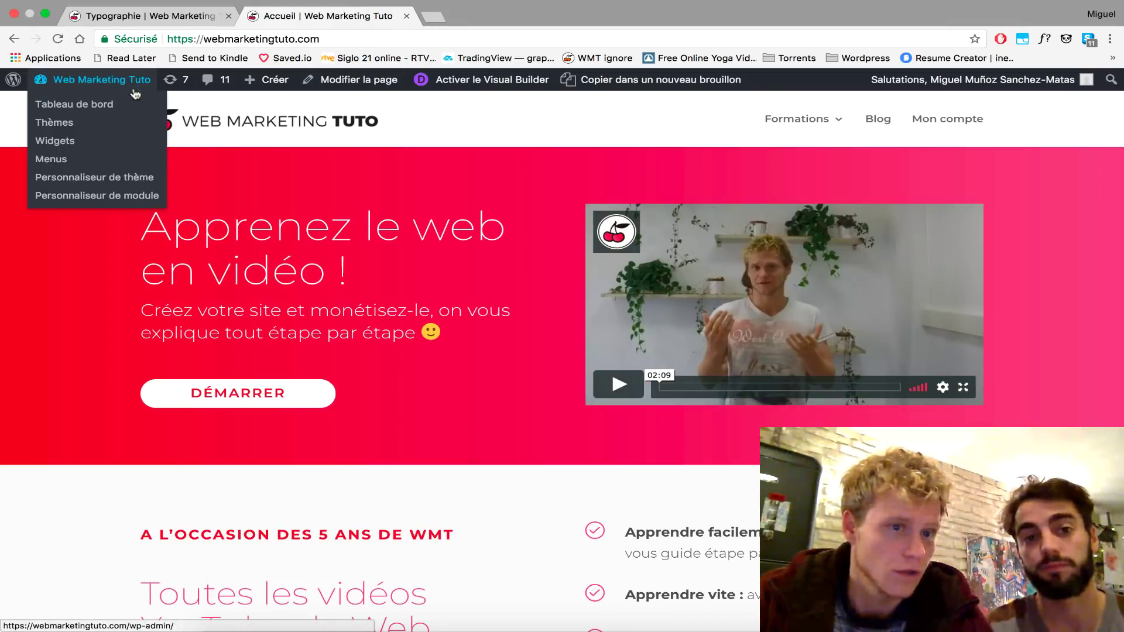
click(136, 181)
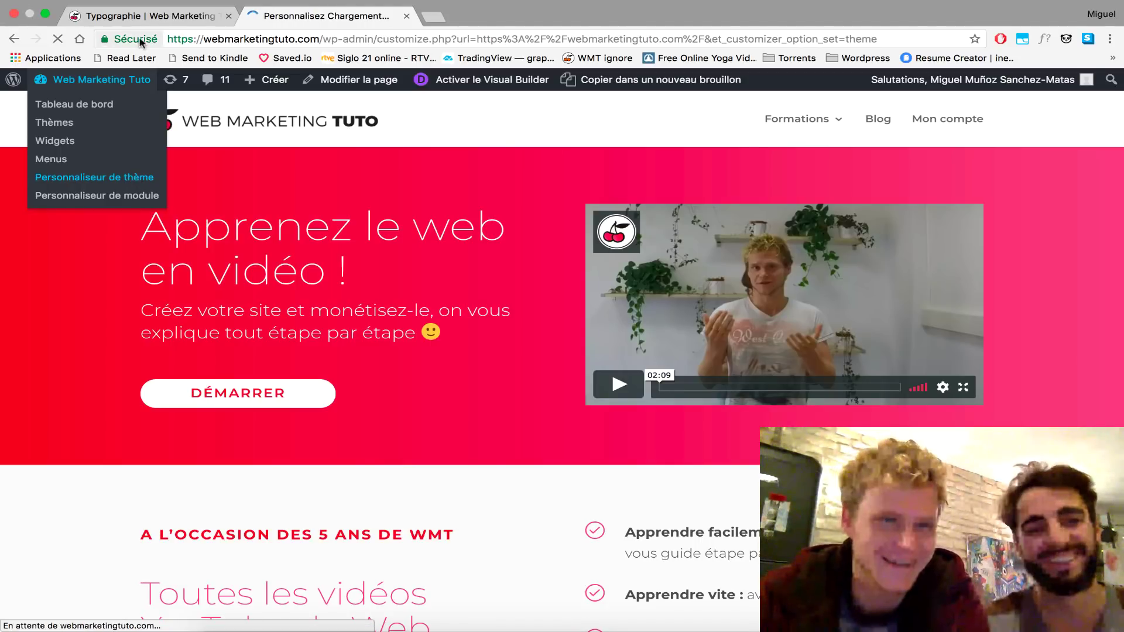
- Back on the Typographie page, save the text module's settings and compare the text styles of the red and white sections
click(169, 15)
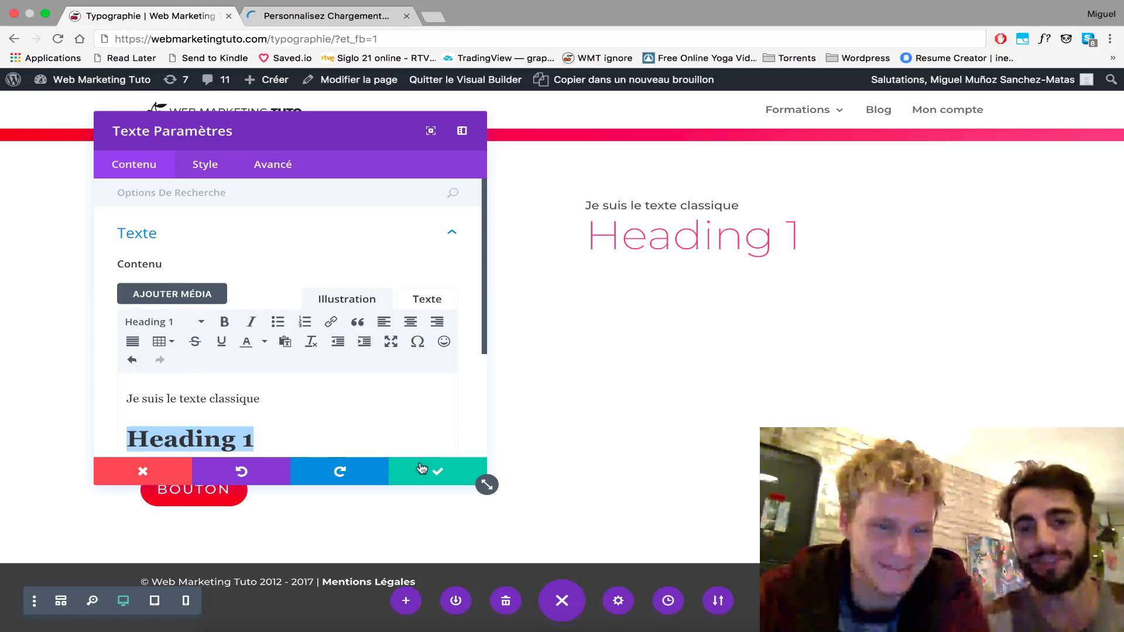
click(421, 468)
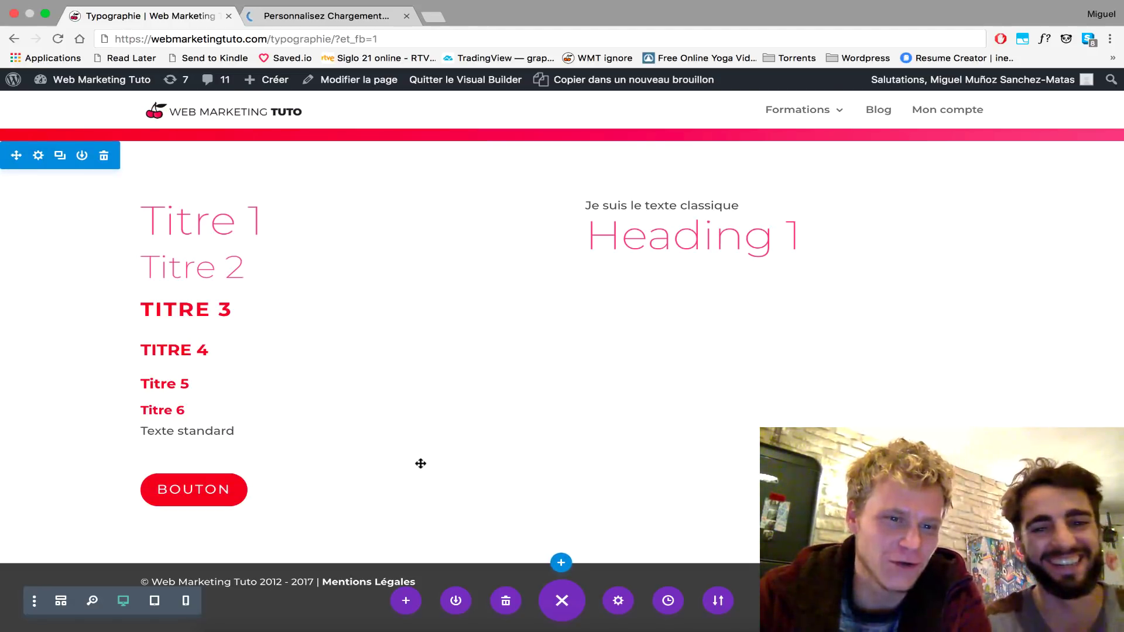
scroll(295, 433, up, 7)
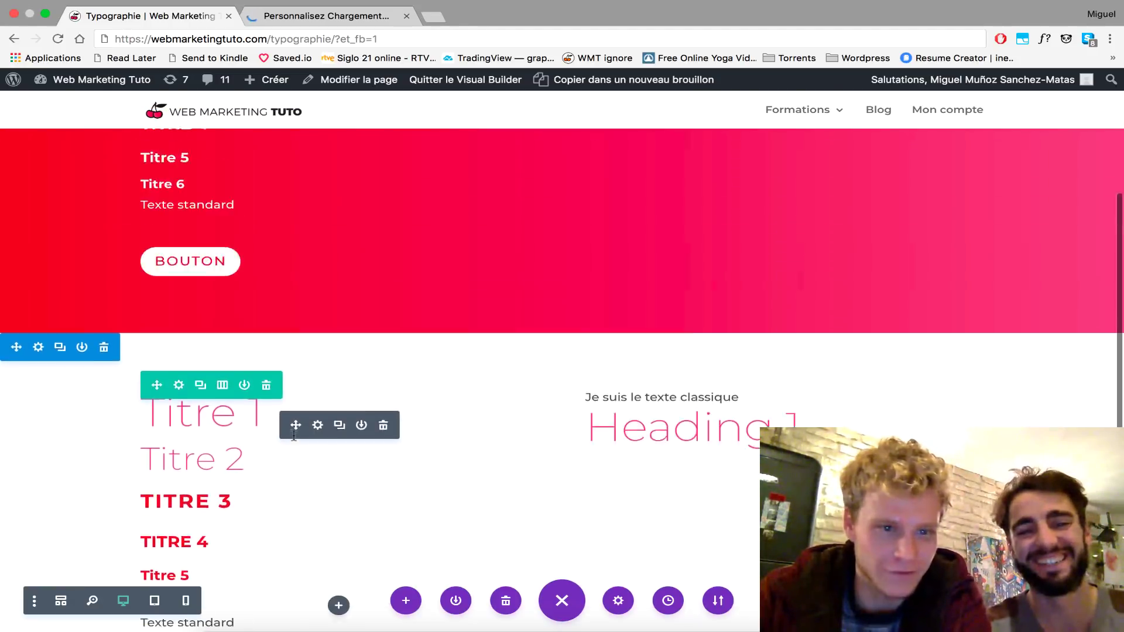
mouse_move(194, 485)
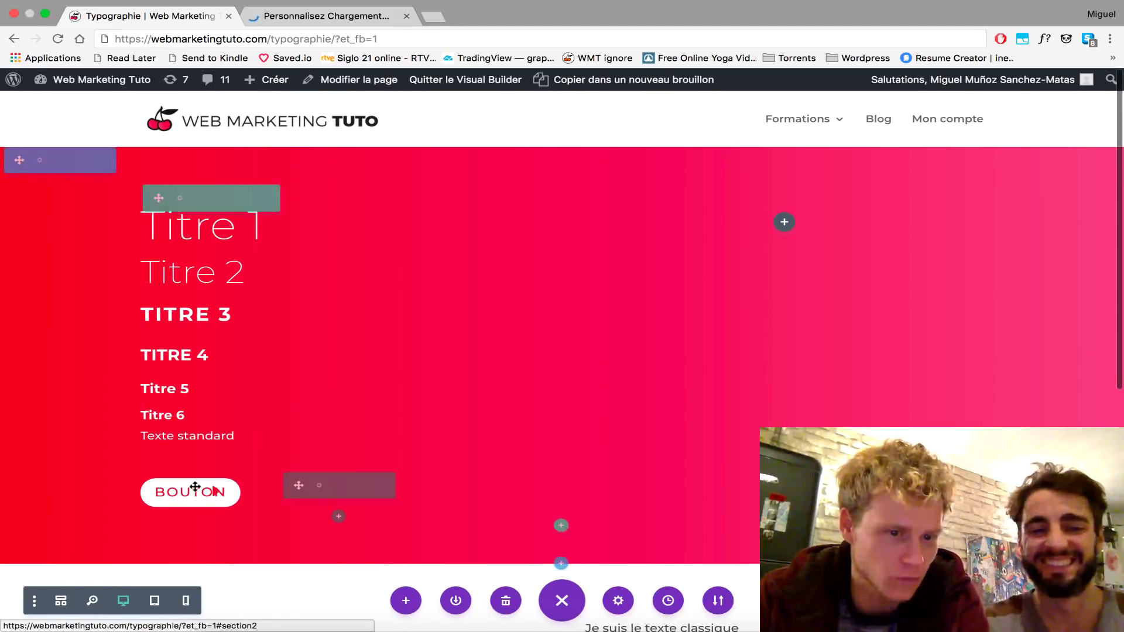
scroll(183, 491, down, 7)
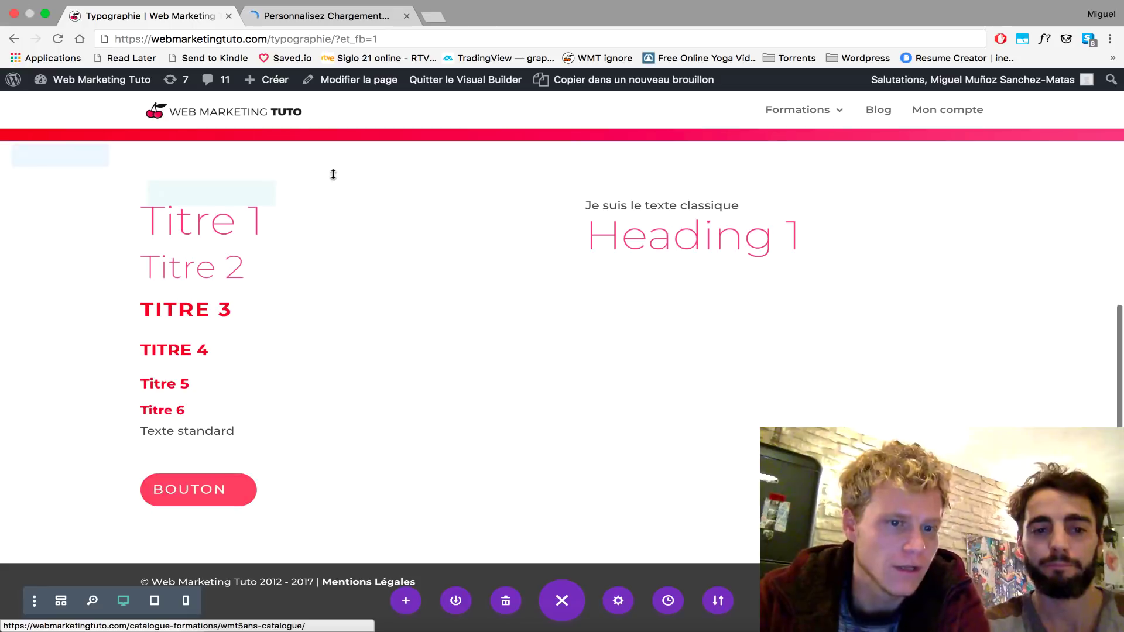
click(307, 20)
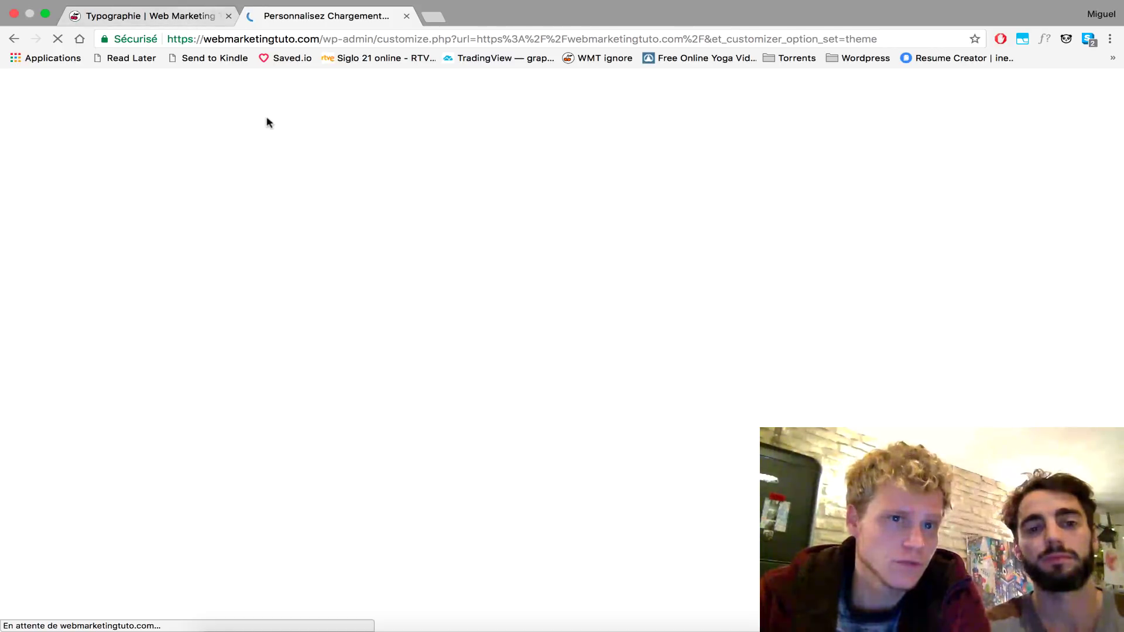
click(179, 23)
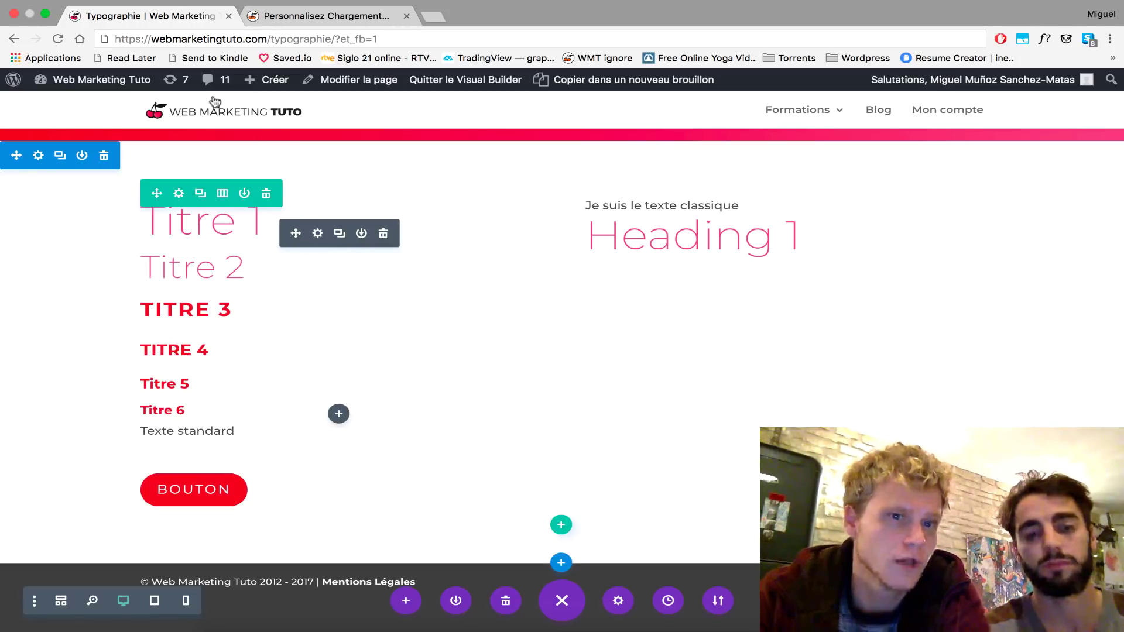
- Leave the Typographie page's Visual Builder, saving the page's modifications
mouse_move(136, 82)
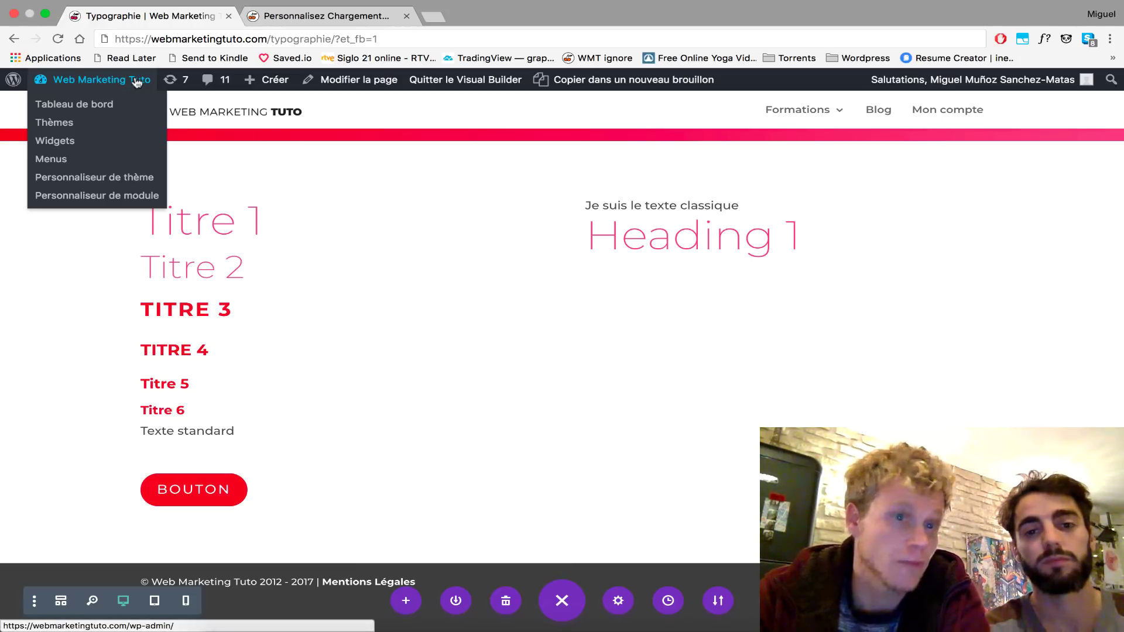
click(136, 80)
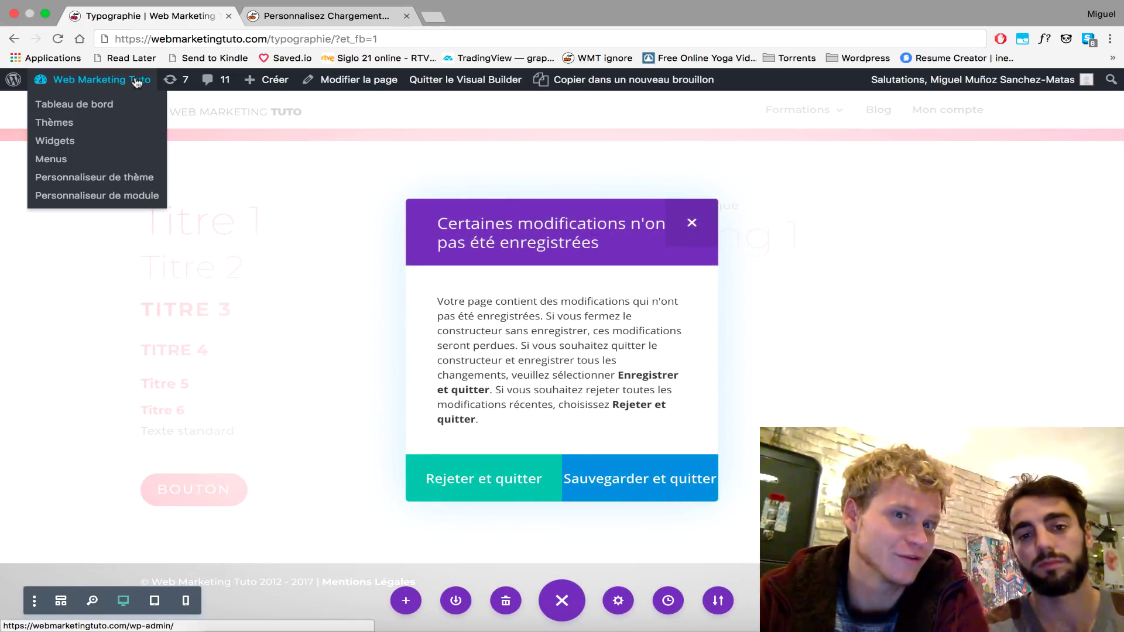
click(598, 463)
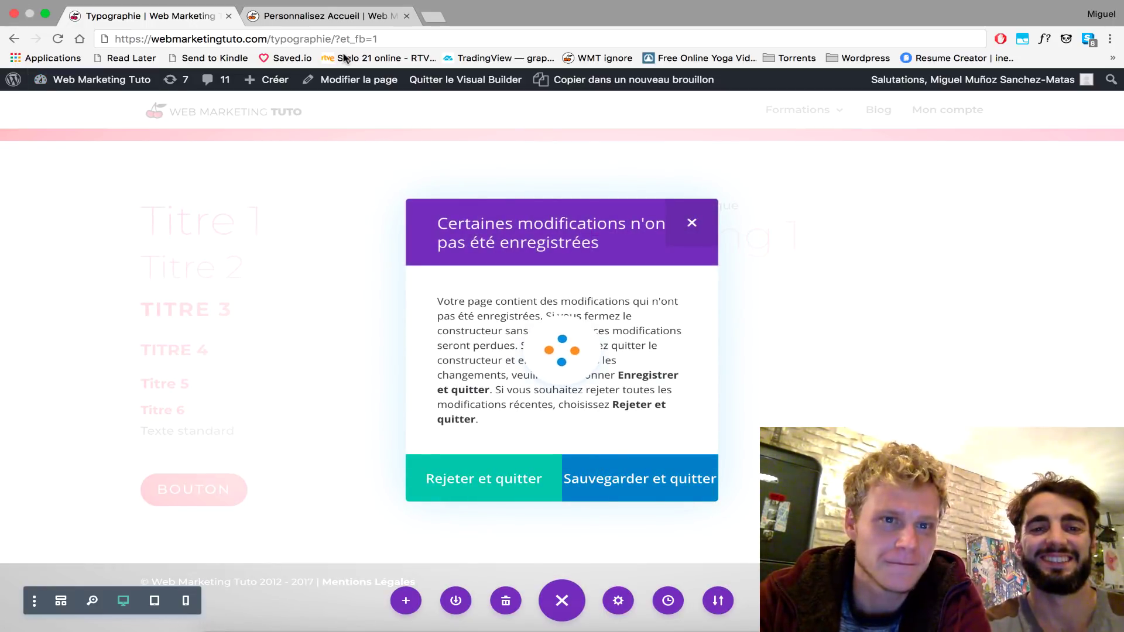
- Review the body and header text settings under Typographie in the theme customizer's general settings, then return to Paramètres Généraux
click(342, 18)
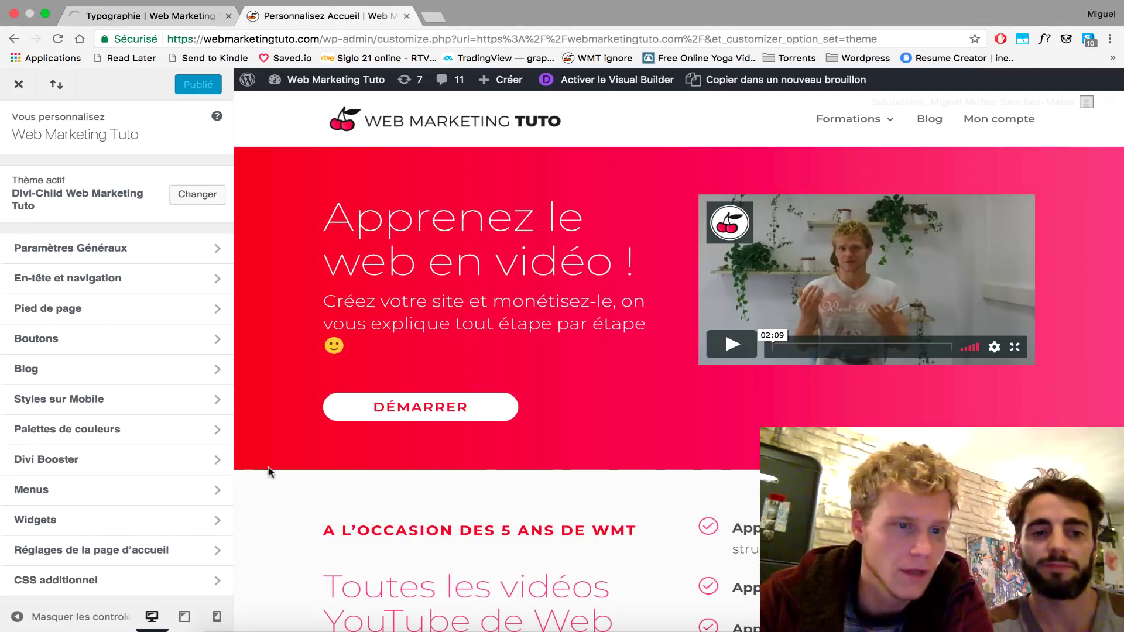
click(95, 252)
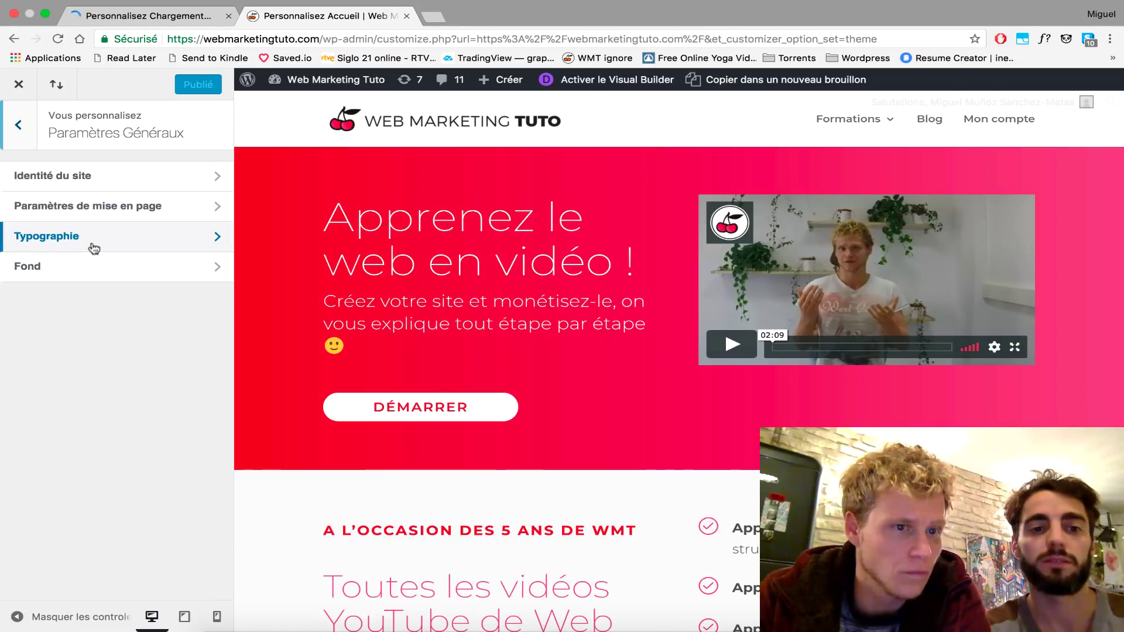
click(94, 247)
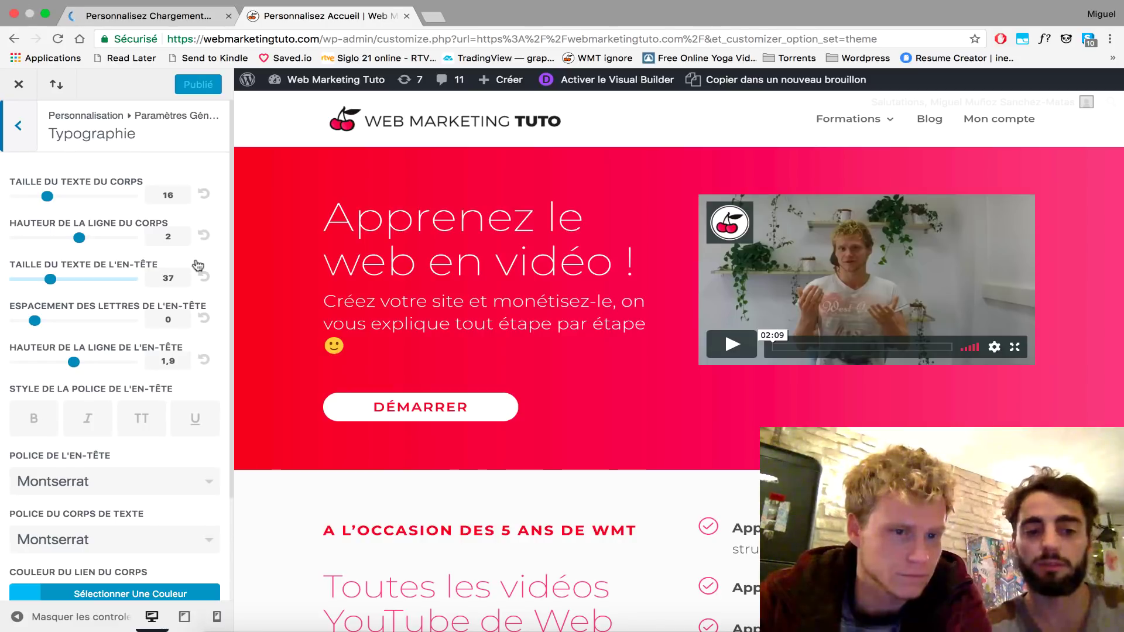
scroll(197, 265, down, 5)
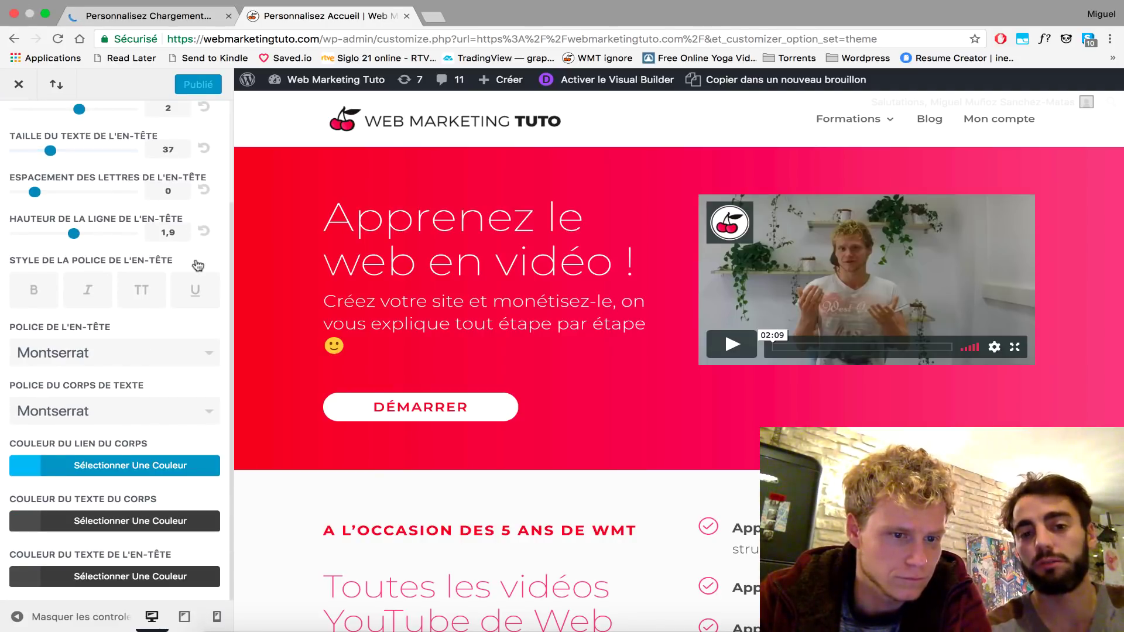
scroll(198, 266, up, 5)
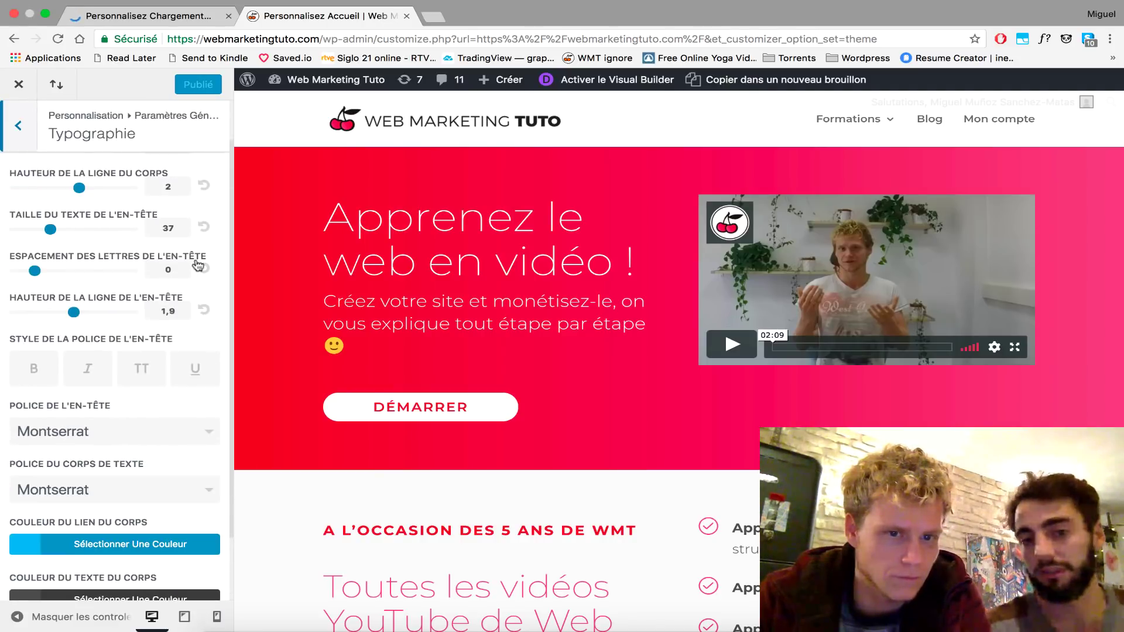
scroll(198, 265, down, 5)
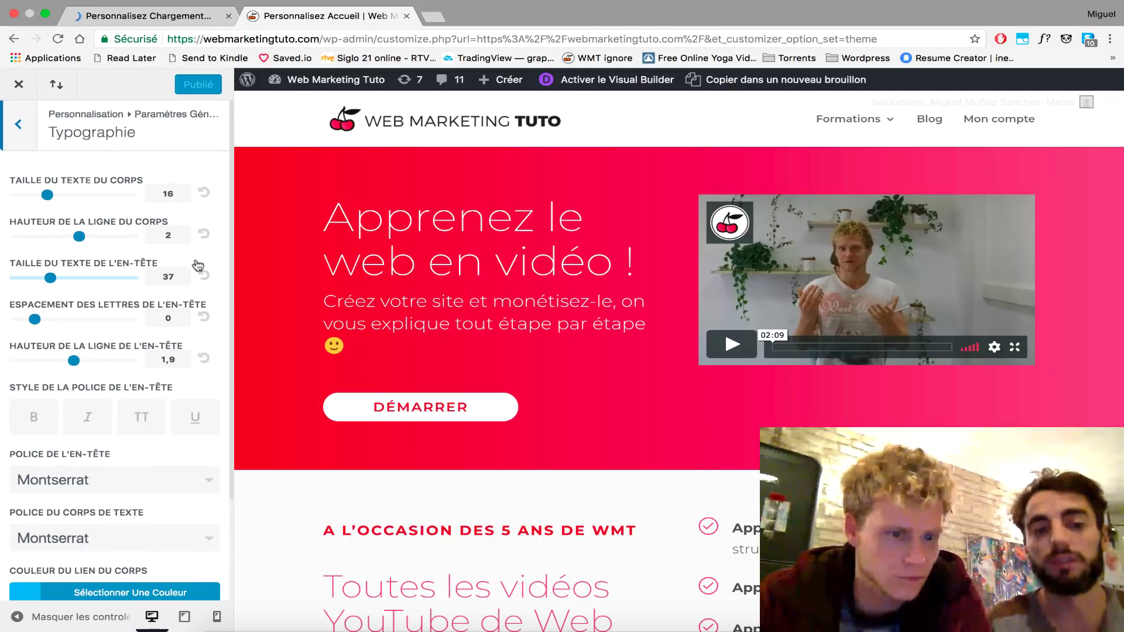
scroll(198, 265, up, 5)
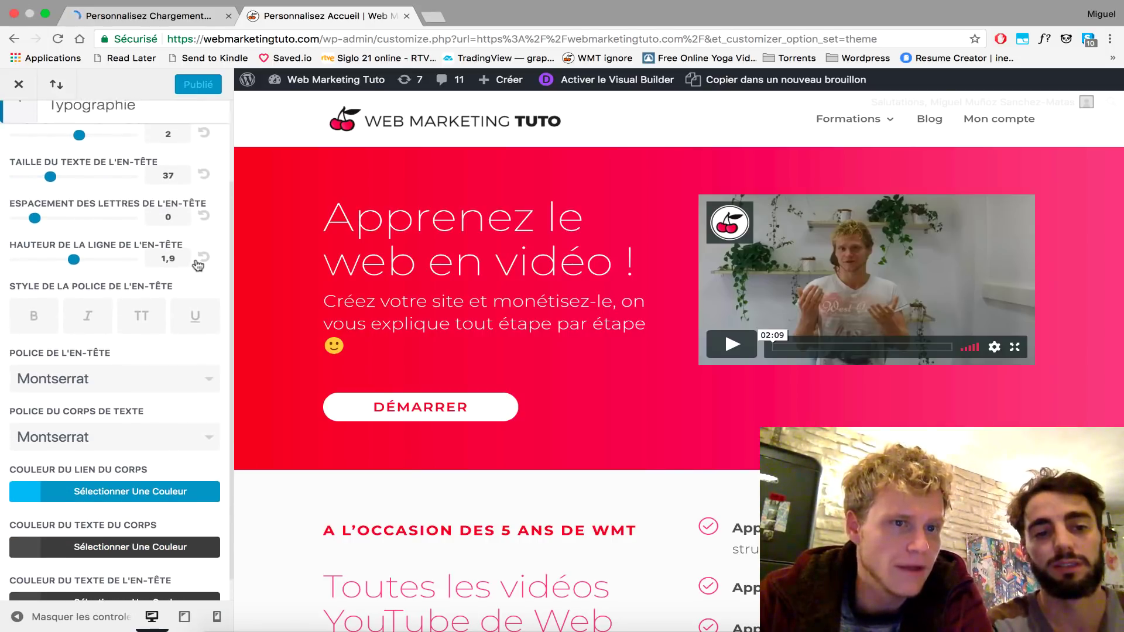
click(24, 134)
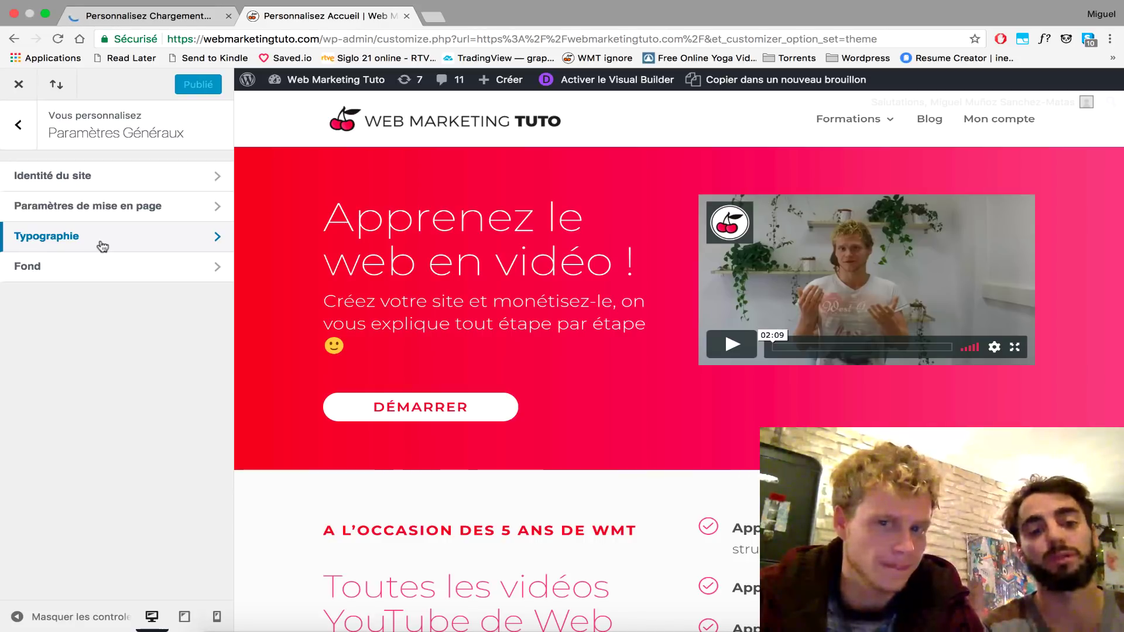
- Load the WordPress dashboard from the Typographie tab, and examine the home page headings on red and light backgrounds in the customizer preview
click(123, 17)
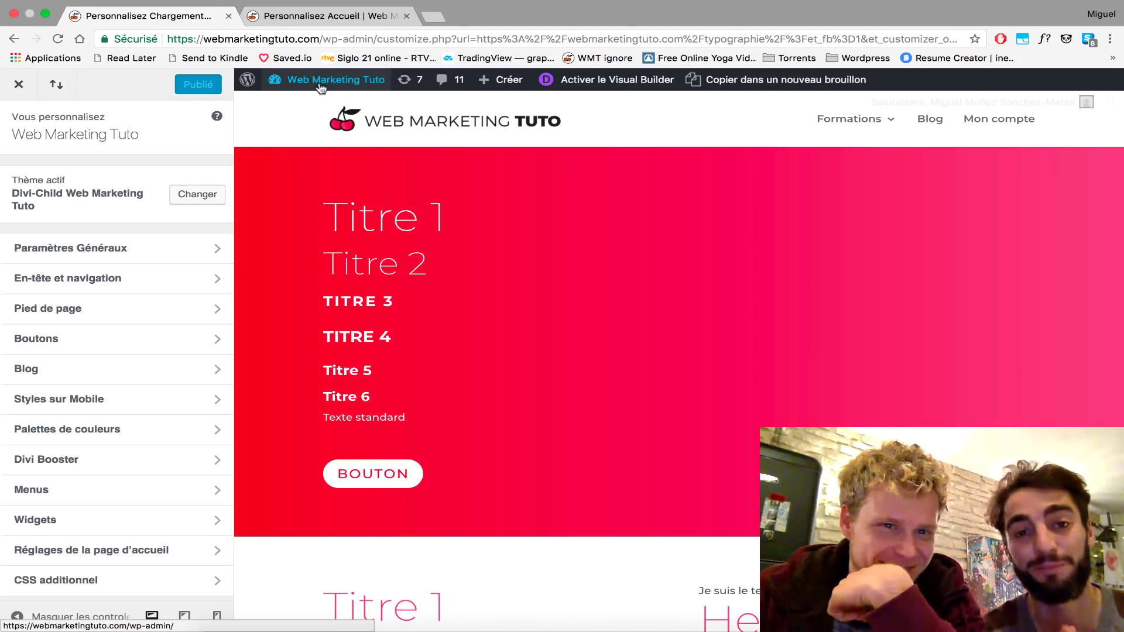
mouse_move(321, 87)
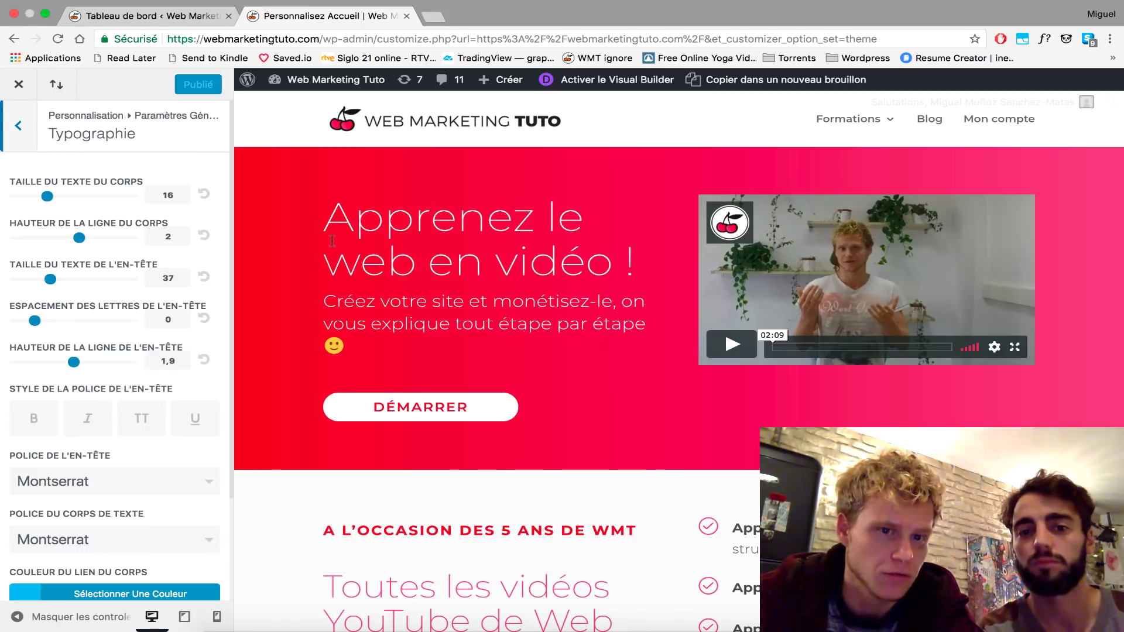
drag(330, 224, 613, 263)
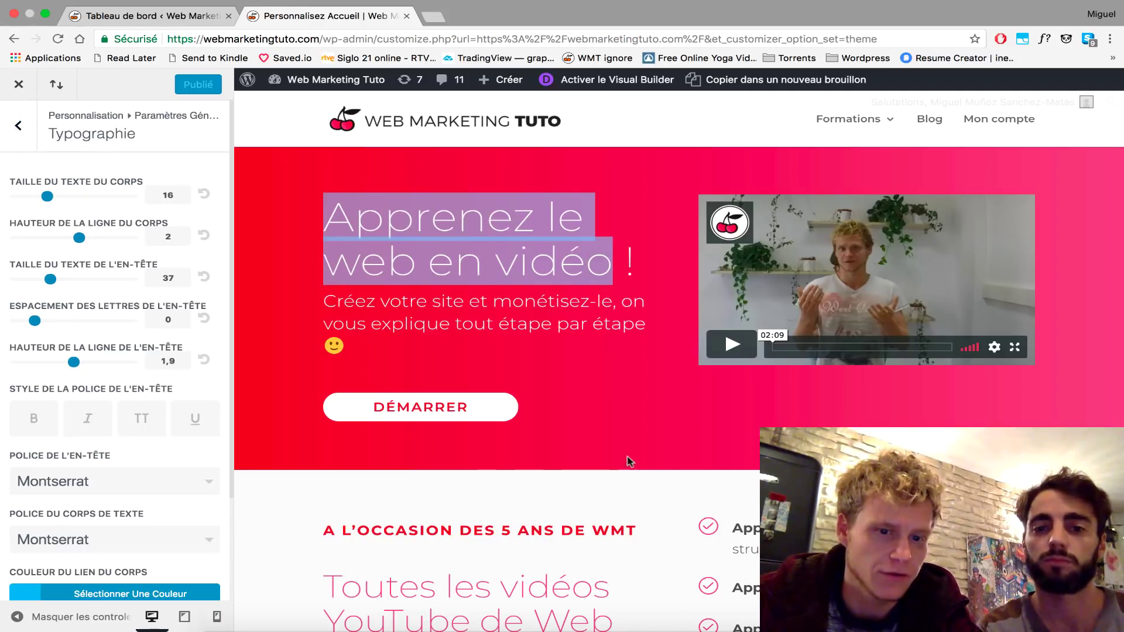
scroll(616, 525, down, 1)
scroll(616, 525, down, 5)
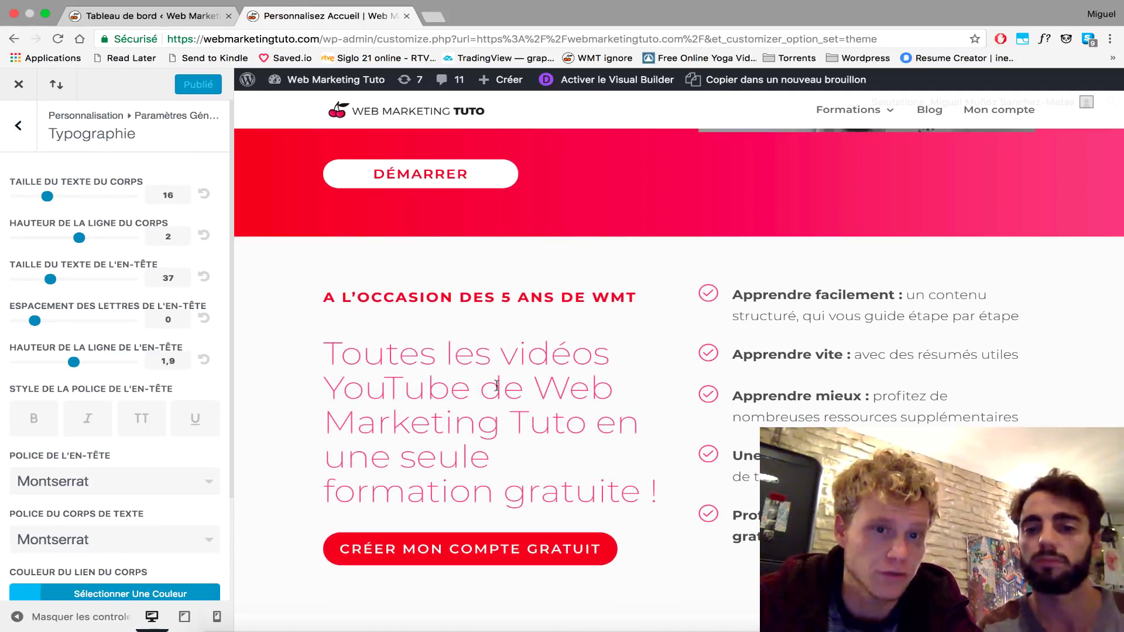
- From the WordPress dashboard, go to the Divi library and open the saved module "Texte – fond gris" for editing
click(193, 19)
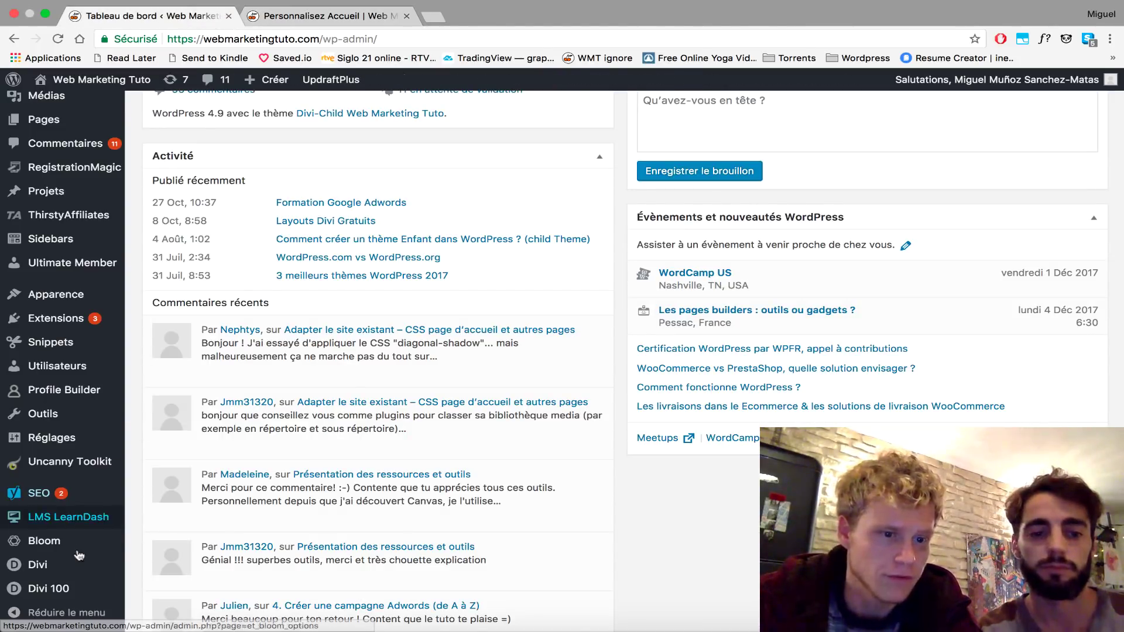
mouse_move(68, 568)
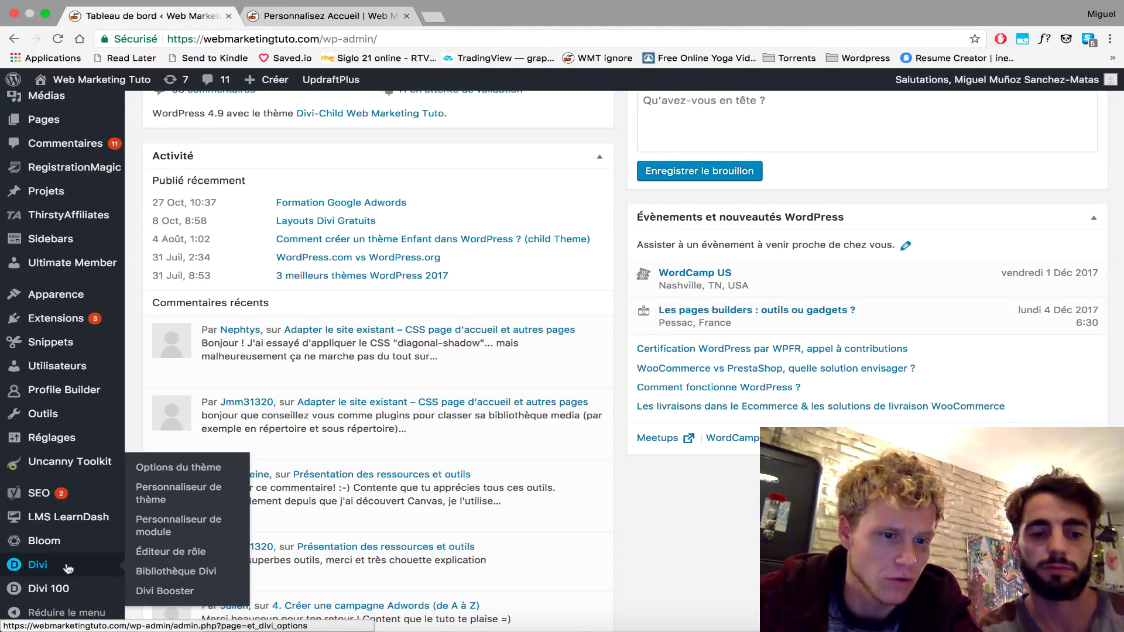
click(144, 580)
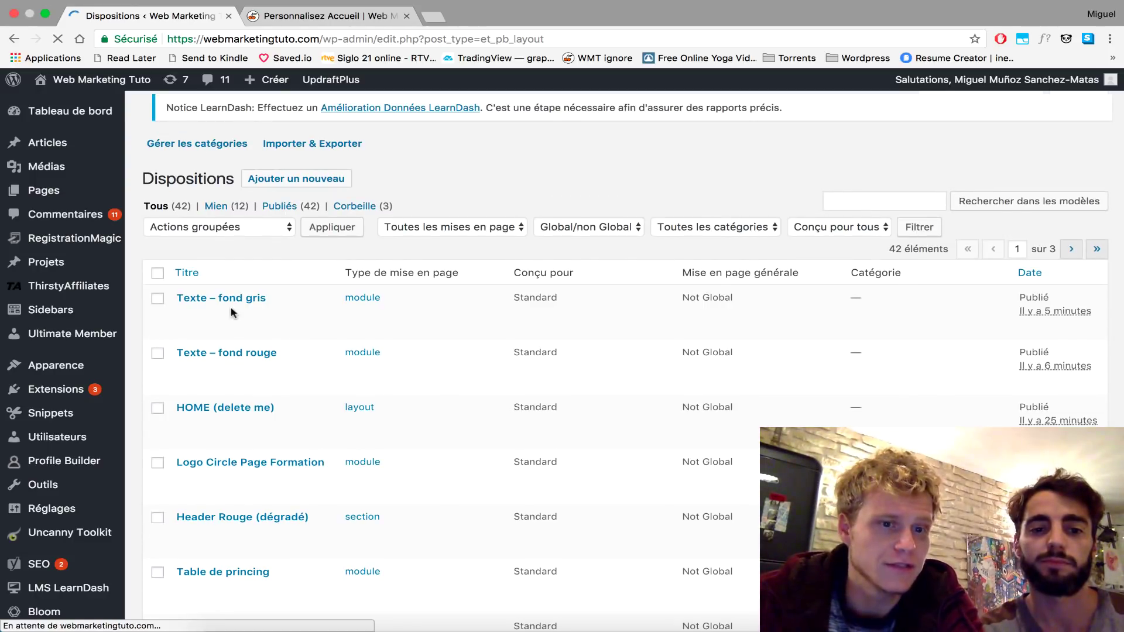
click(197, 325)
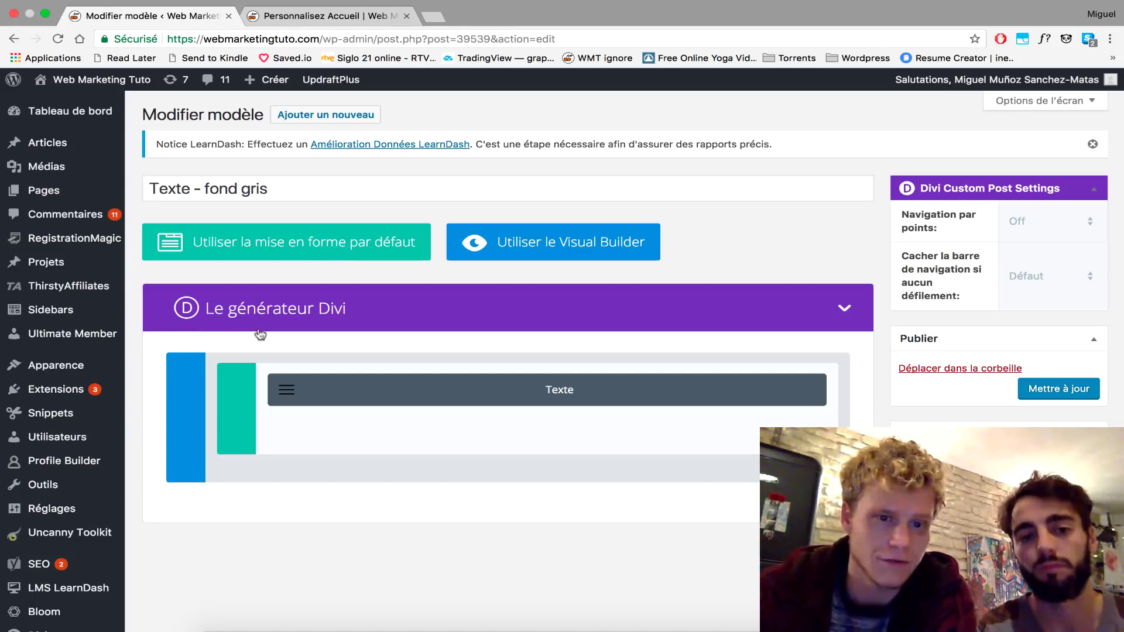
- Open the Texte module's settings and examine its content and the heading text styles for H1 through H4
click(288, 391)
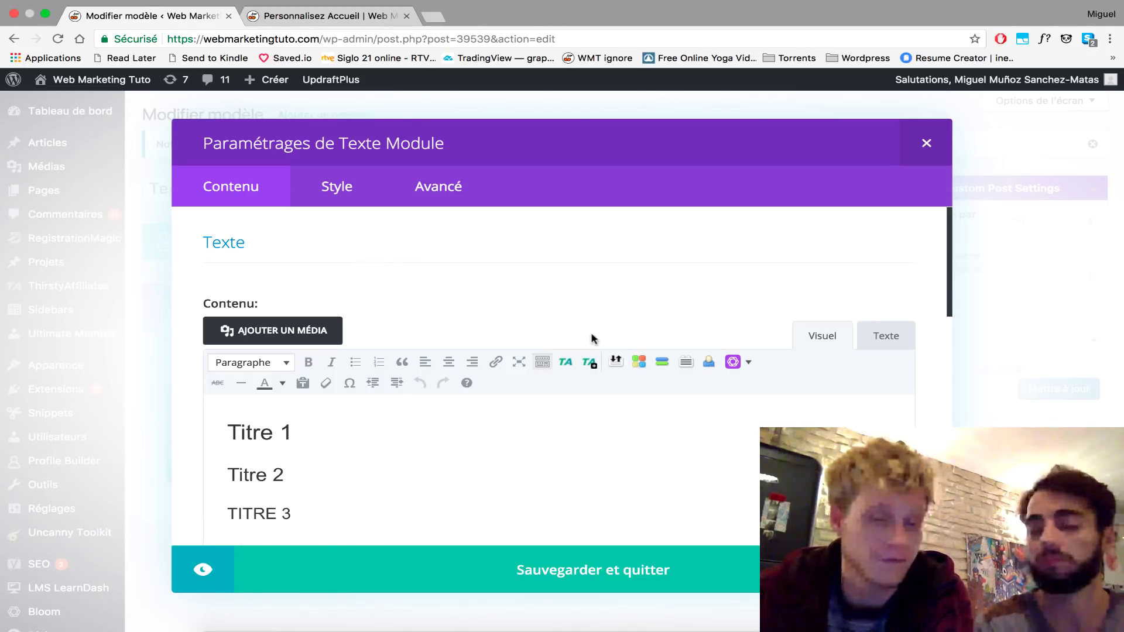
scroll(464, 449, down, 3)
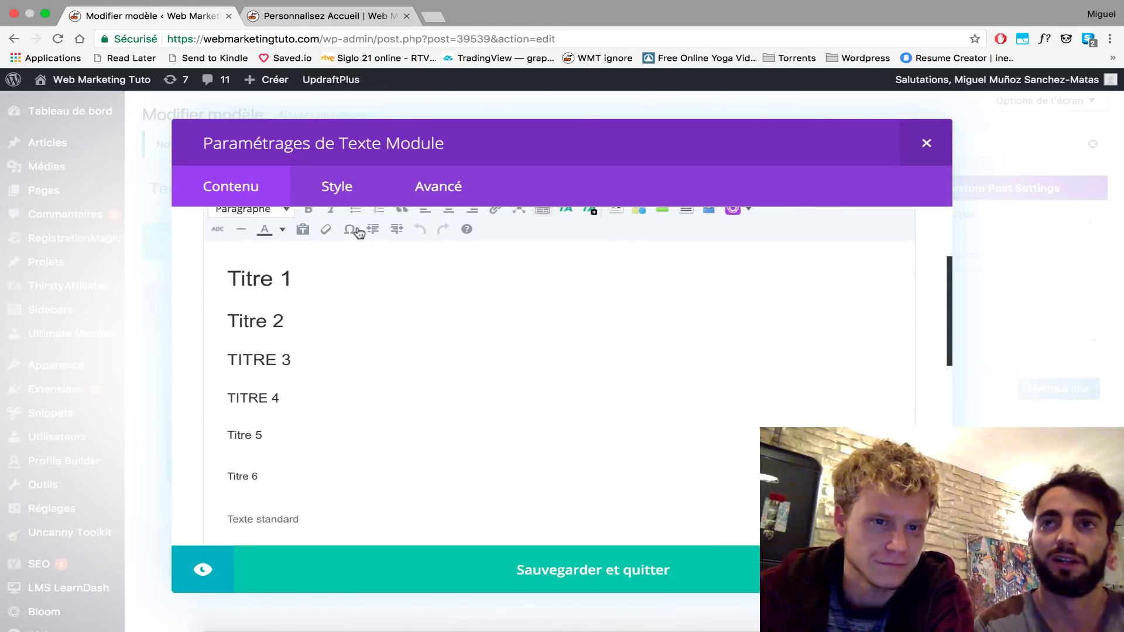
click(339, 192)
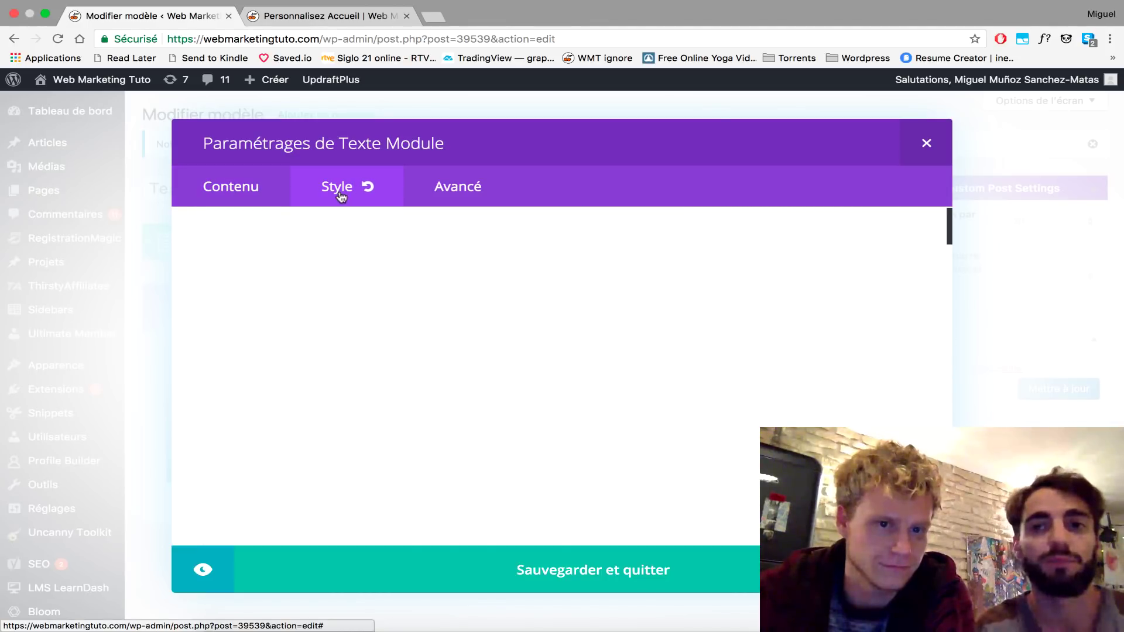
scroll(451, 363, down, 1)
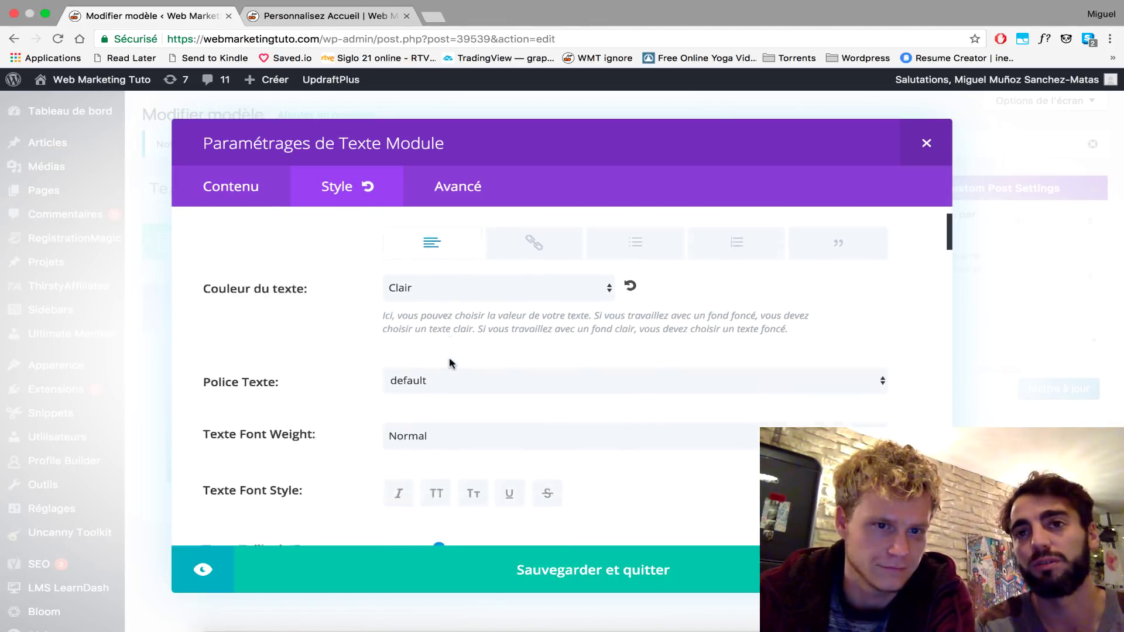
scroll(450, 363, down, 10)
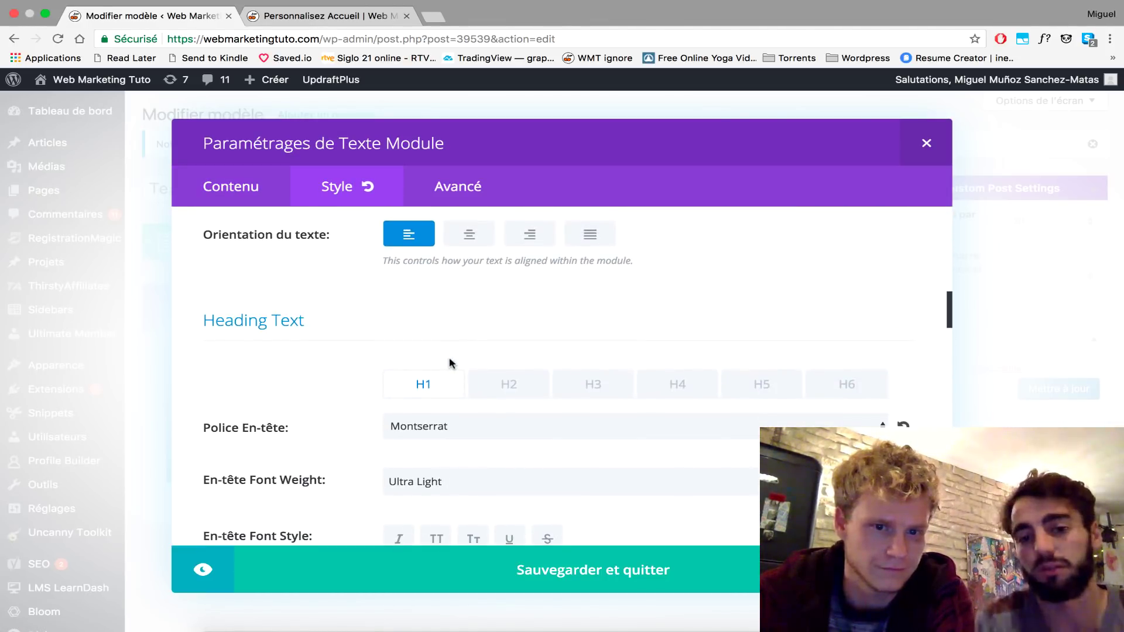
scroll(484, 377, down, 2)
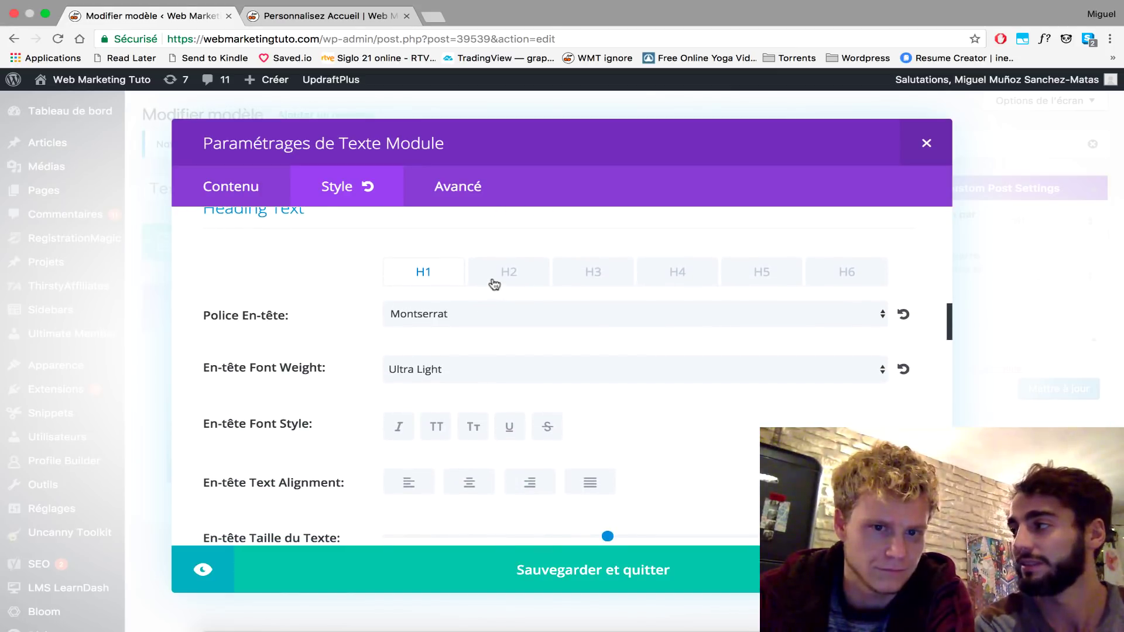
click(498, 284)
click(565, 280)
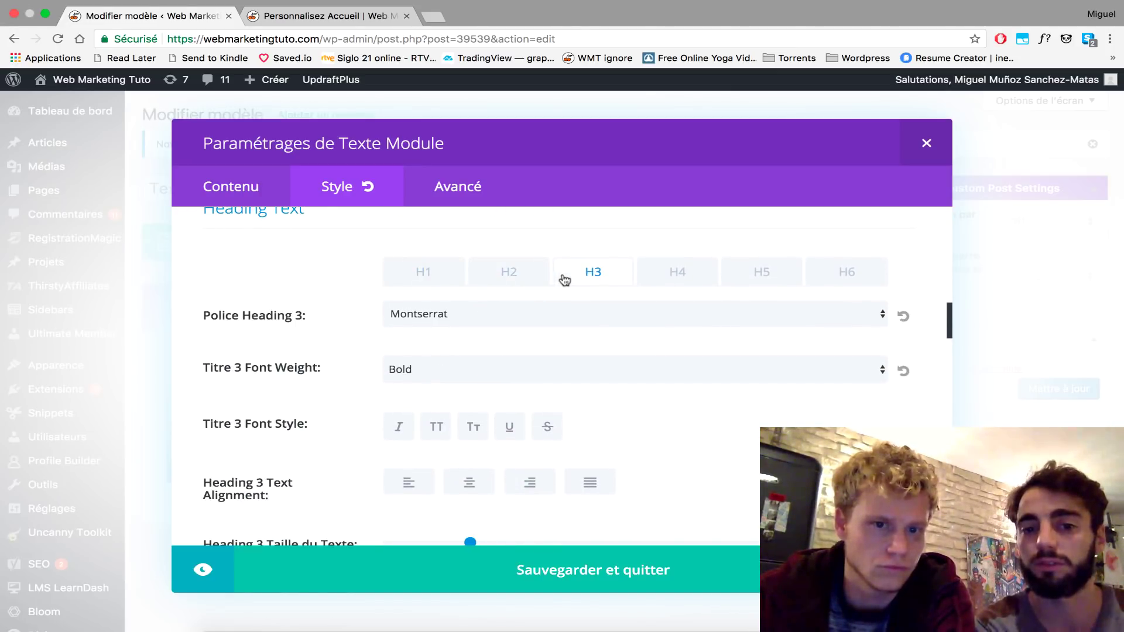
click(652, 273)
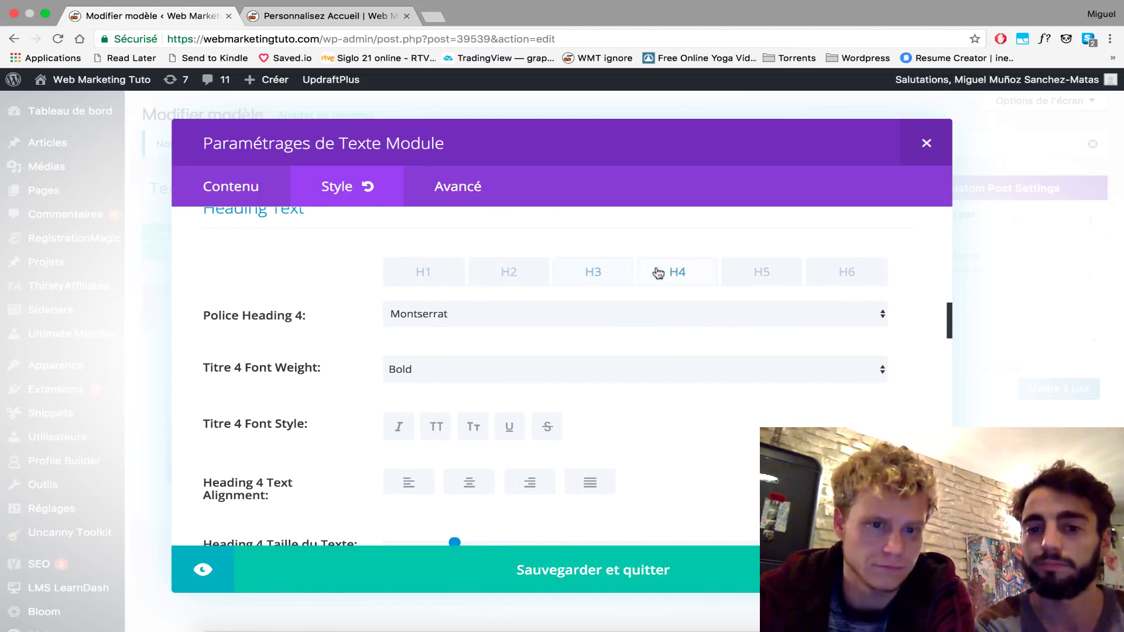
click(437, 282)
- Check the customizer's Typographie settings, then return to the module and look at the H1 font weight options
click(342, 24)
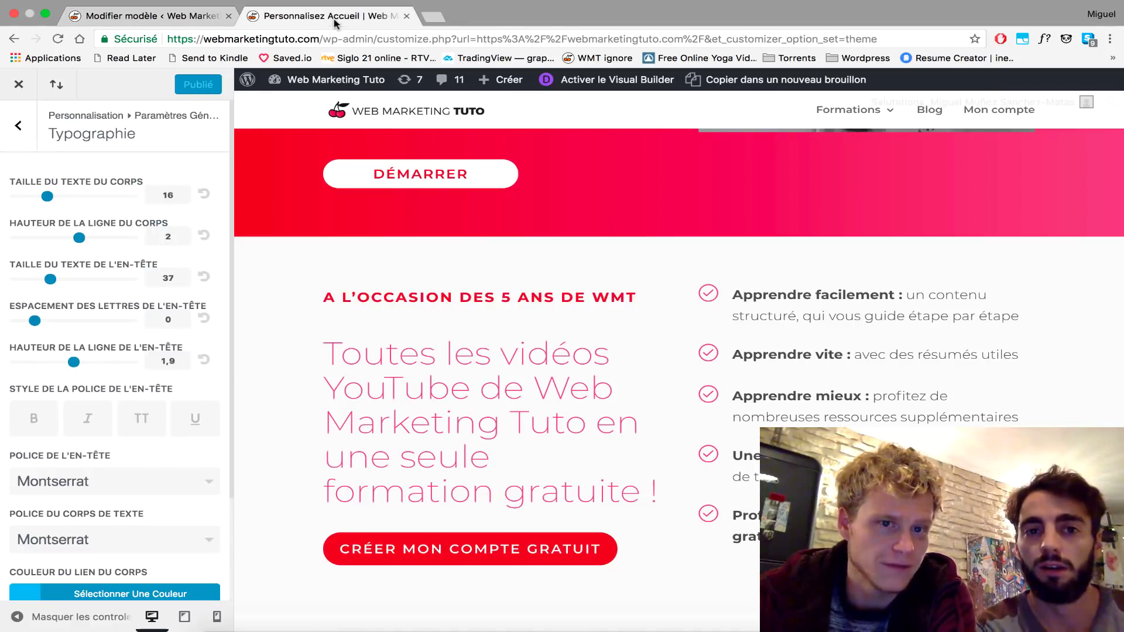
click(205, 21)
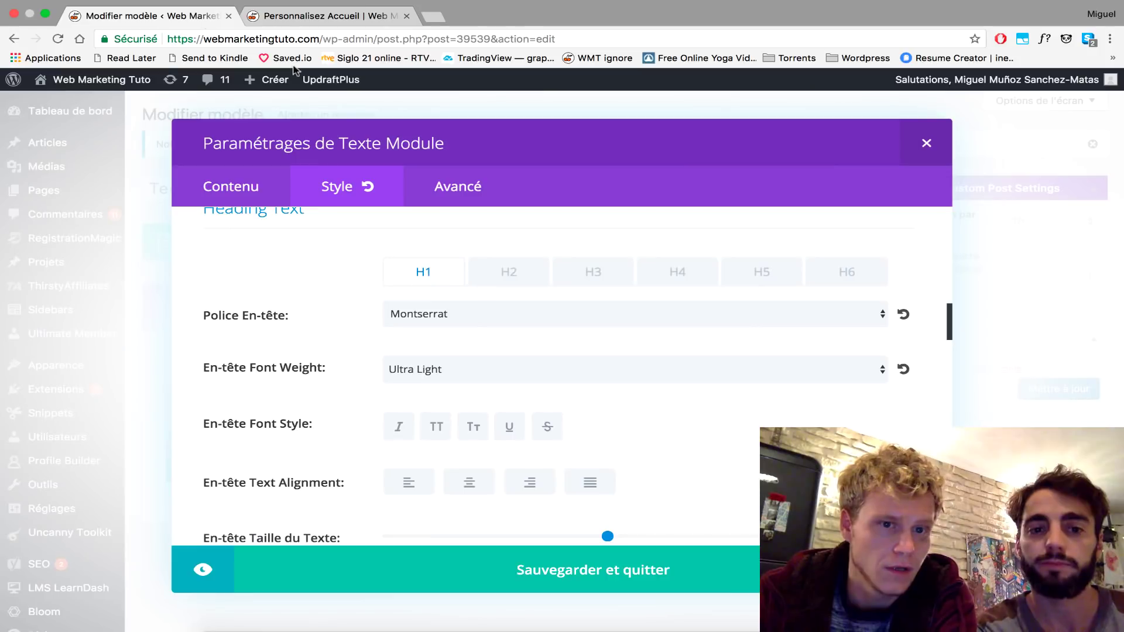
click(401, 379)
click(292, 369)
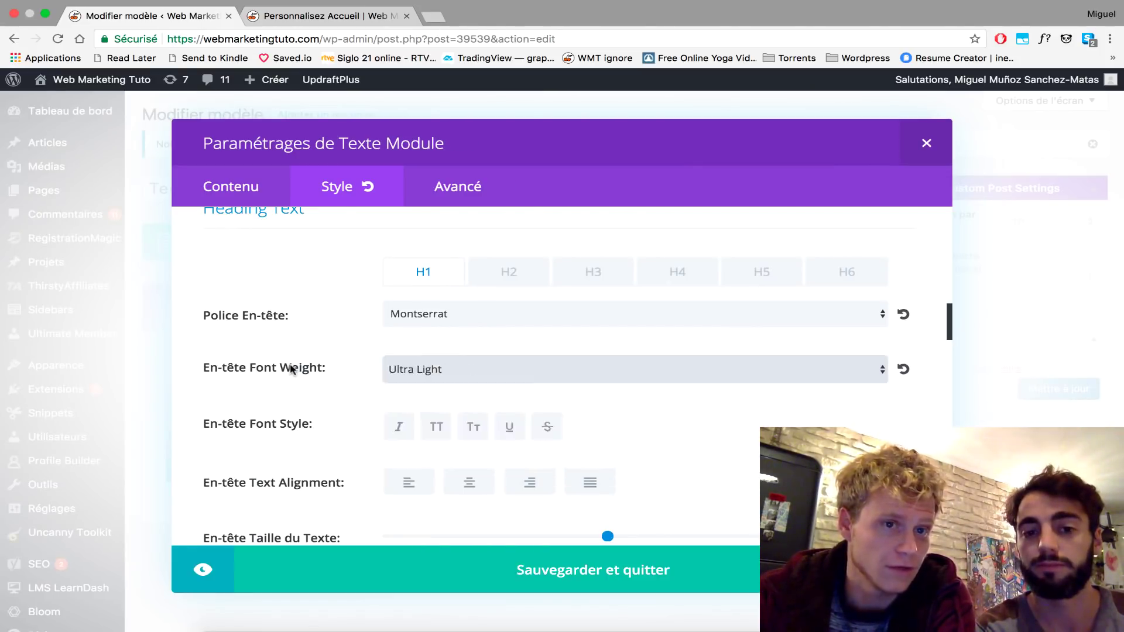
- Switch to the Sketch wireframe and inspect the text styles of "Apprenez le web en vidéo !" and "A l'occasion des 5 ans de WMT"
key(ctrl+Left)
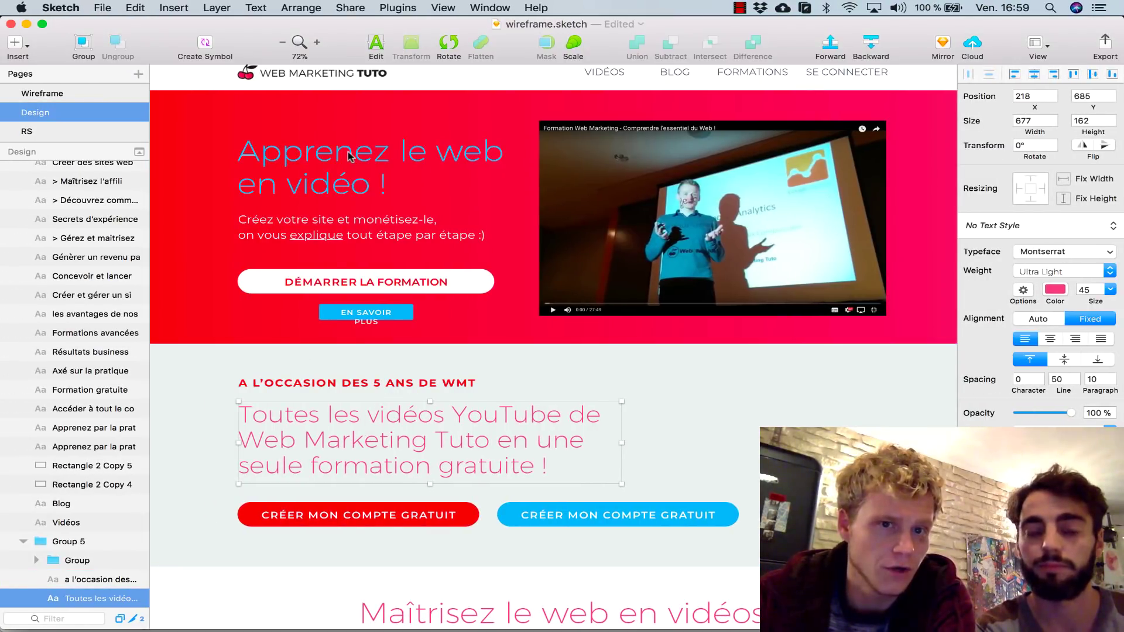
click(388, 165)
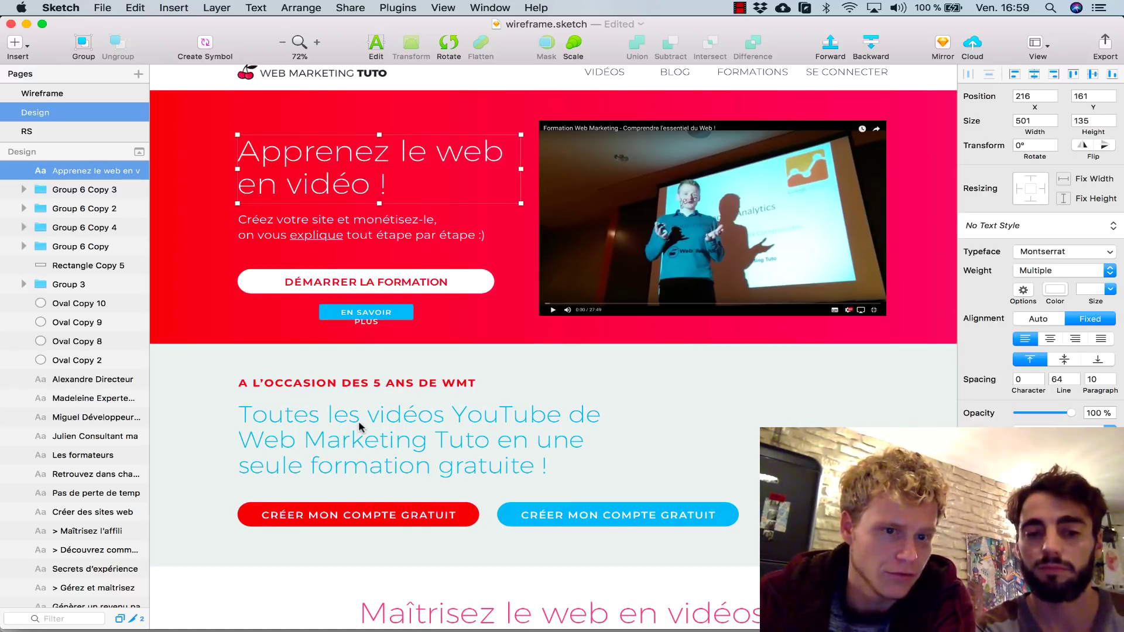
click(349, 384)
scroll(632, 422, down, 2)
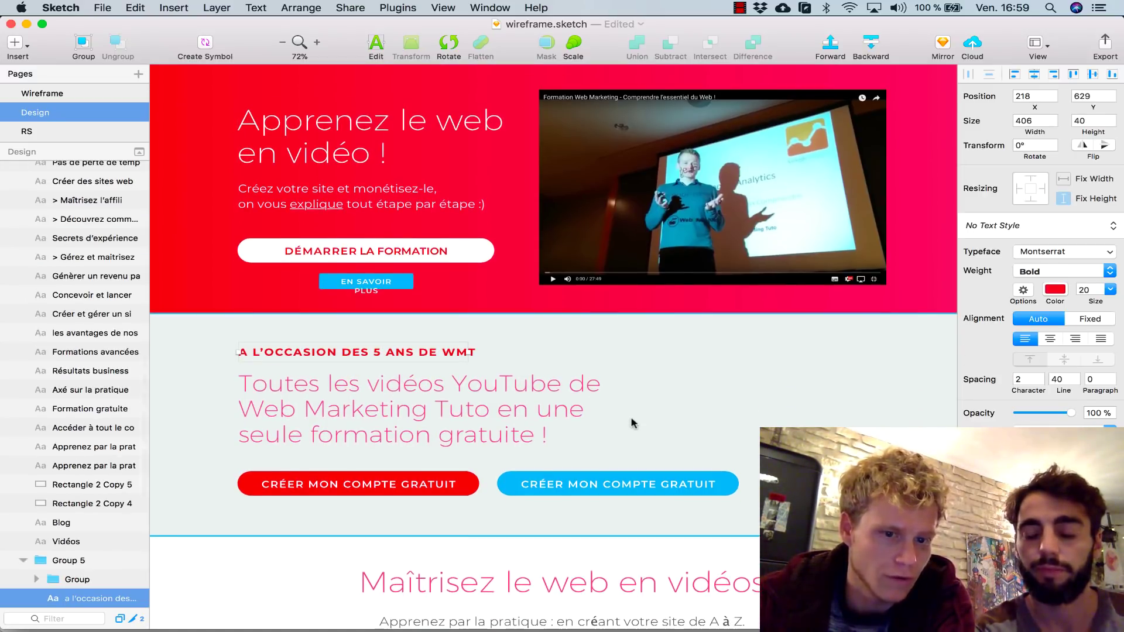
scroll(632, 423, down, 5)
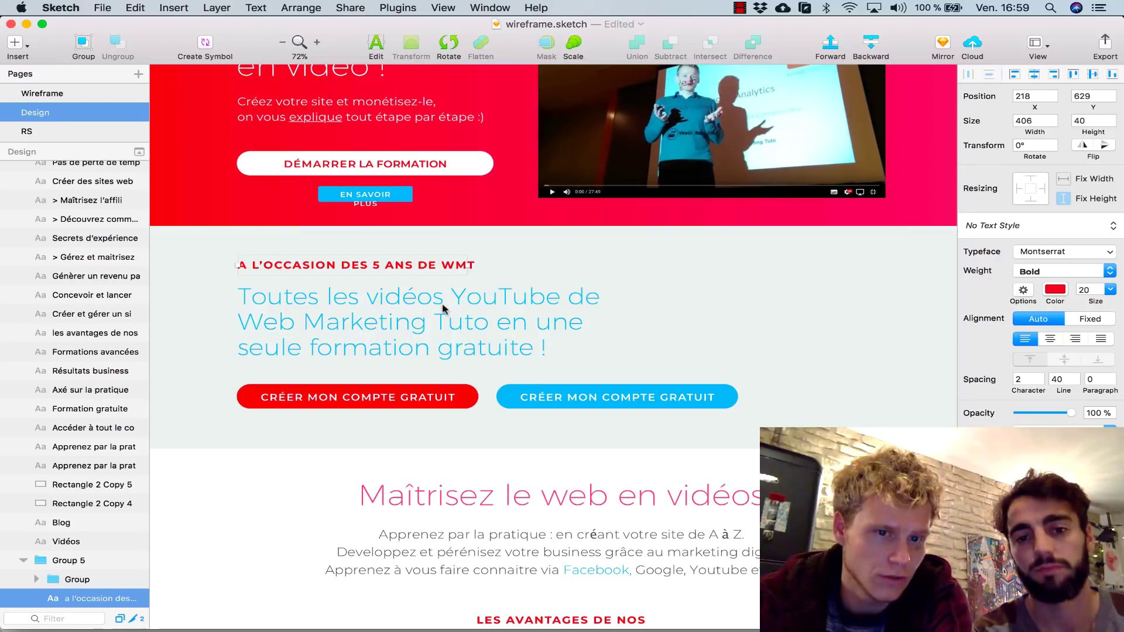
scroll(749, 324, down, 3)
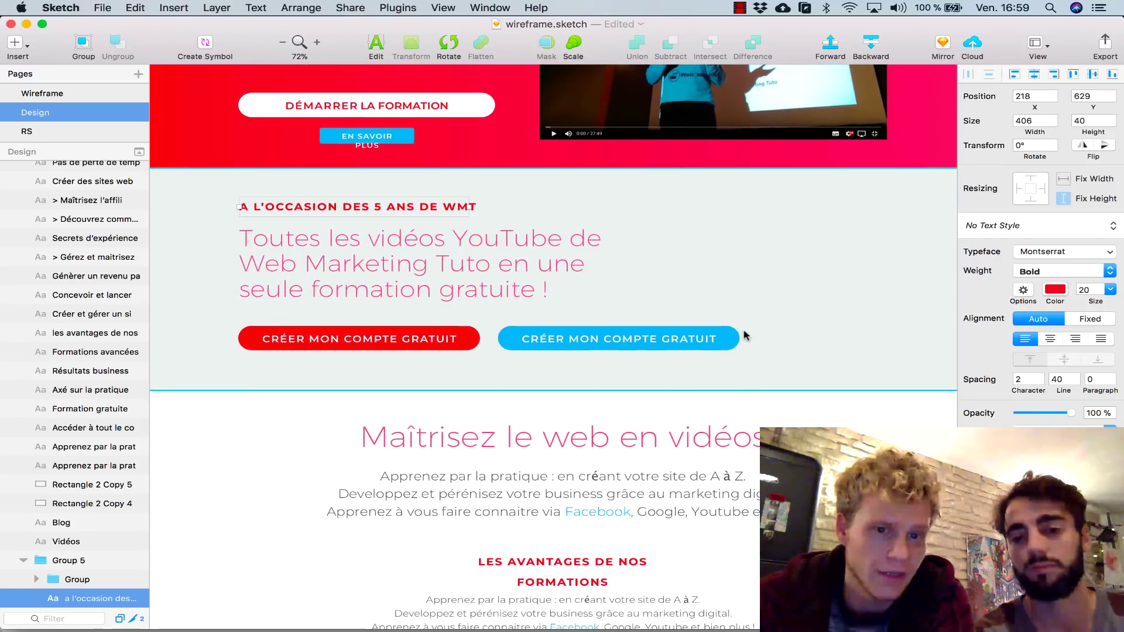
scroll(589, 444, down, 2)
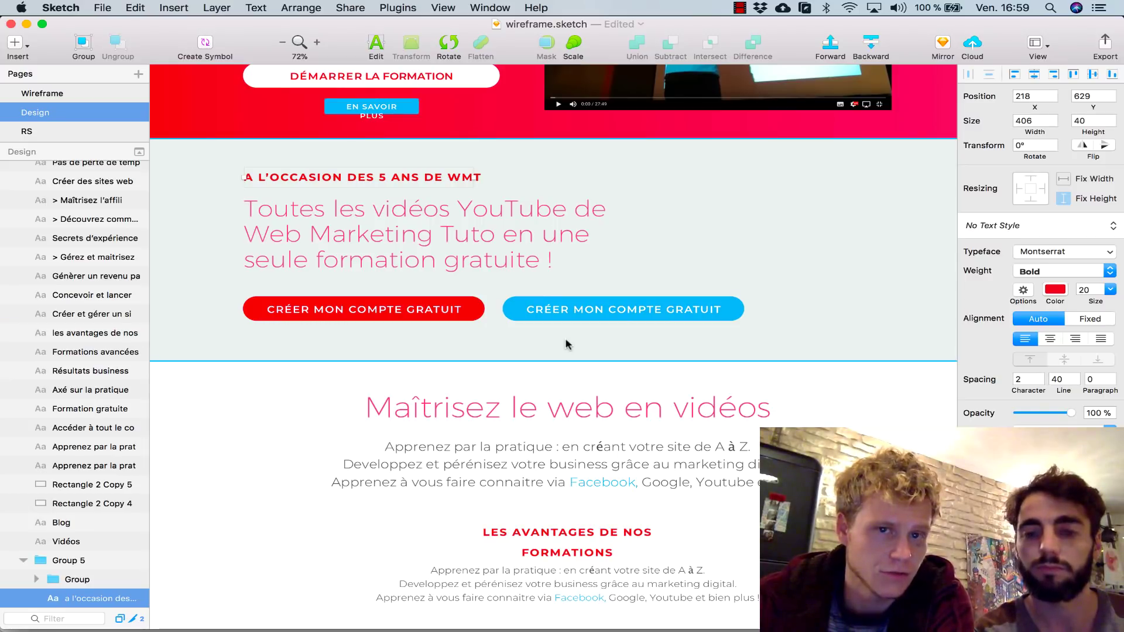
- Return to the module settings in the browser and review the H1 and H2 heading text styles
key(ctrl+Right)
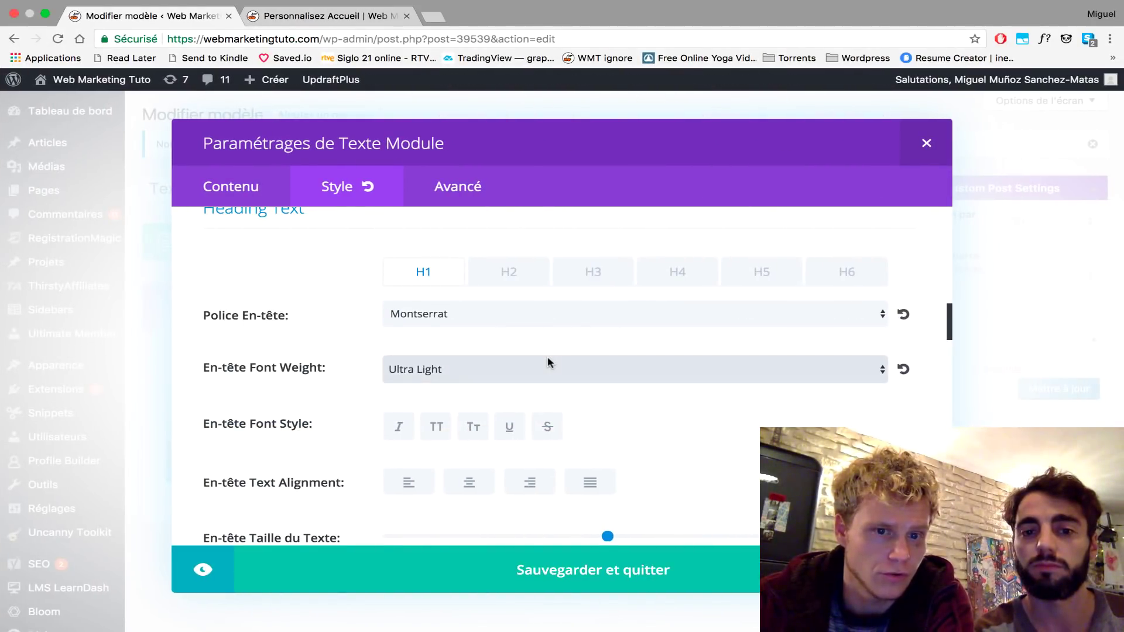
scroll(548, 360, down, 4)
scroll(547, 361, up, 4)
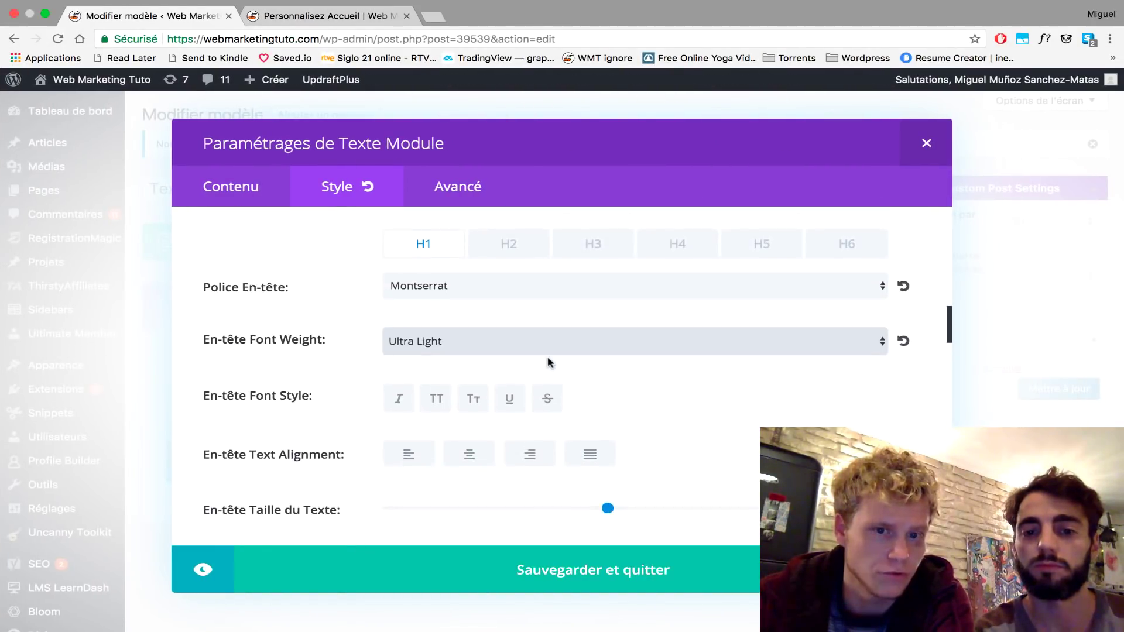
click(509, 248)
scroll(547, 342, down, 2)
scroll(563, 238, up, 2)
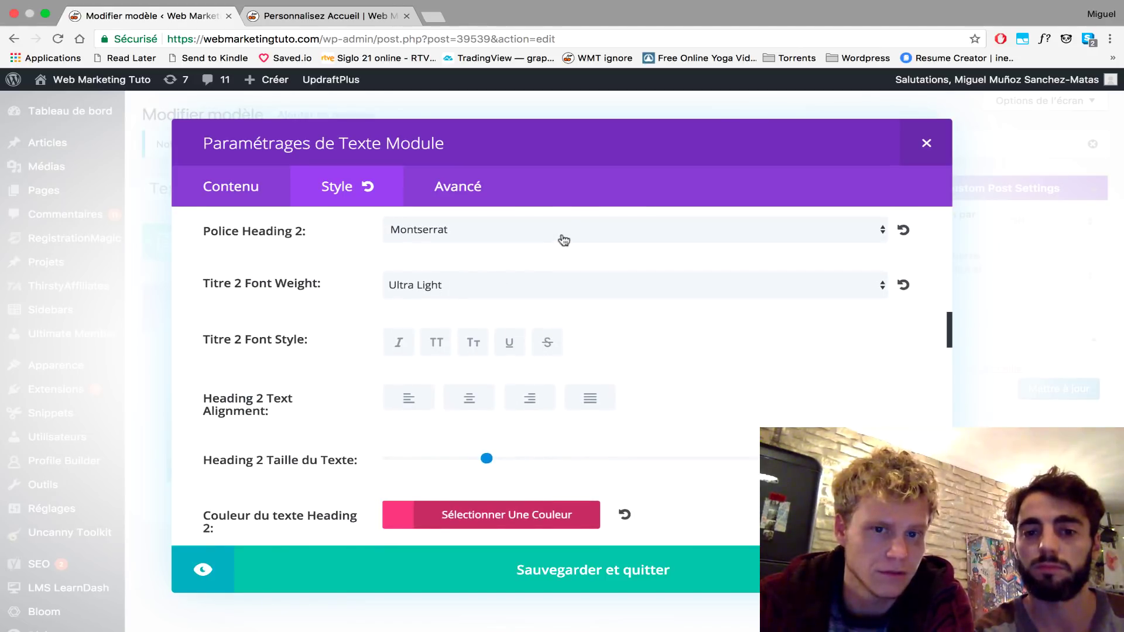
- Set the Heading 3 font style to all capitals, save the module settings and update the "Texte – fond gris" template
click(563, 239)
scroll(581, 370, down, 3)
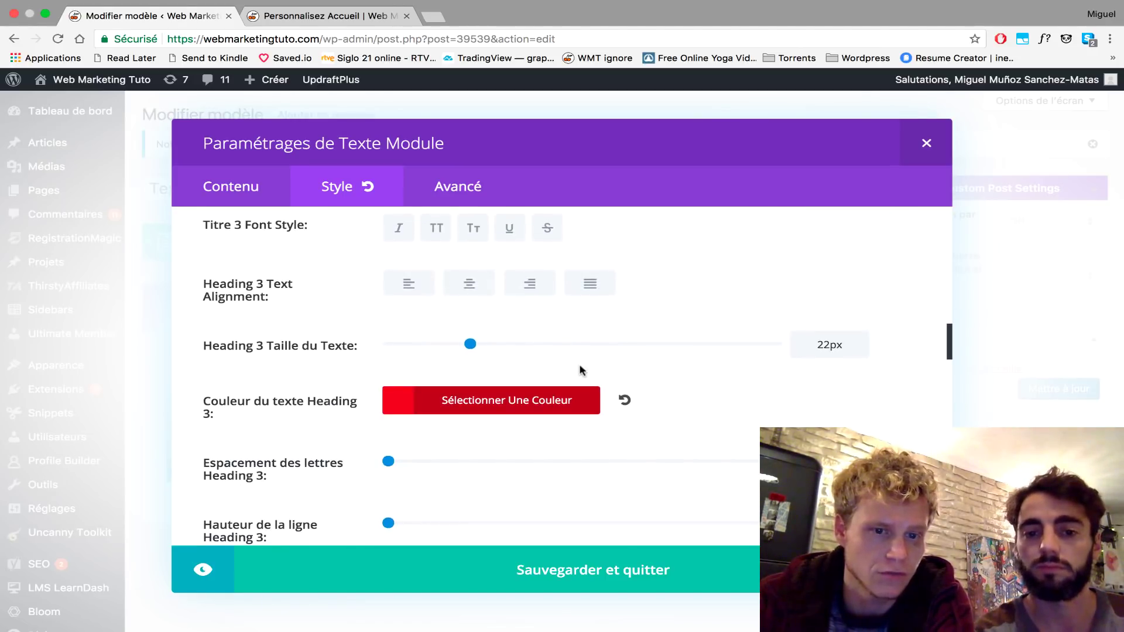
scroll(620, 275, up, 3)
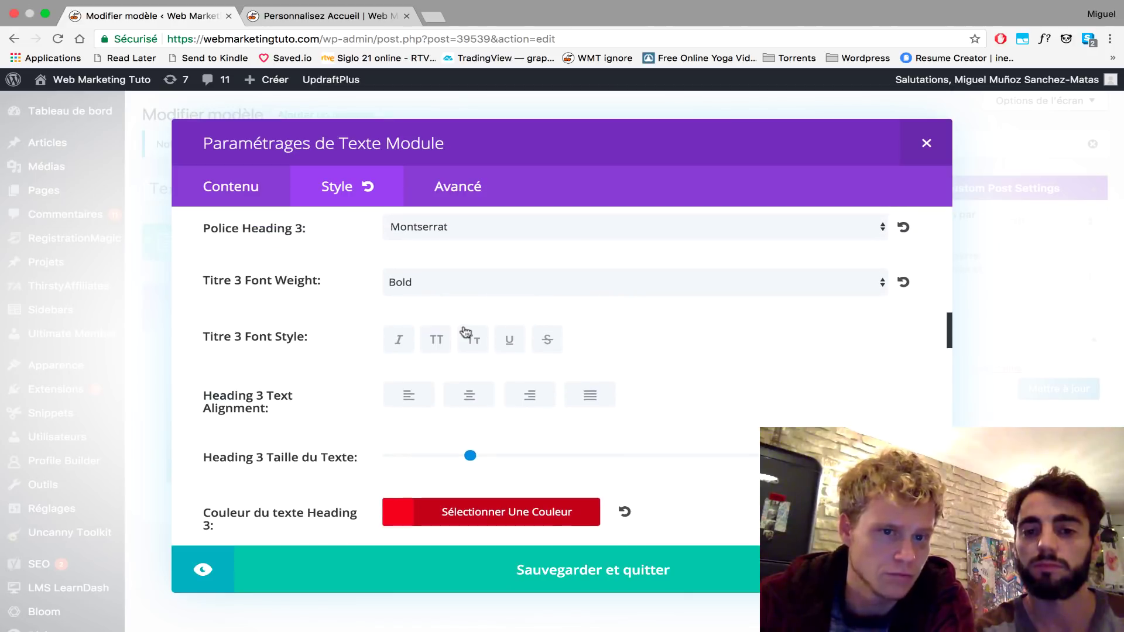
click(436, 342)
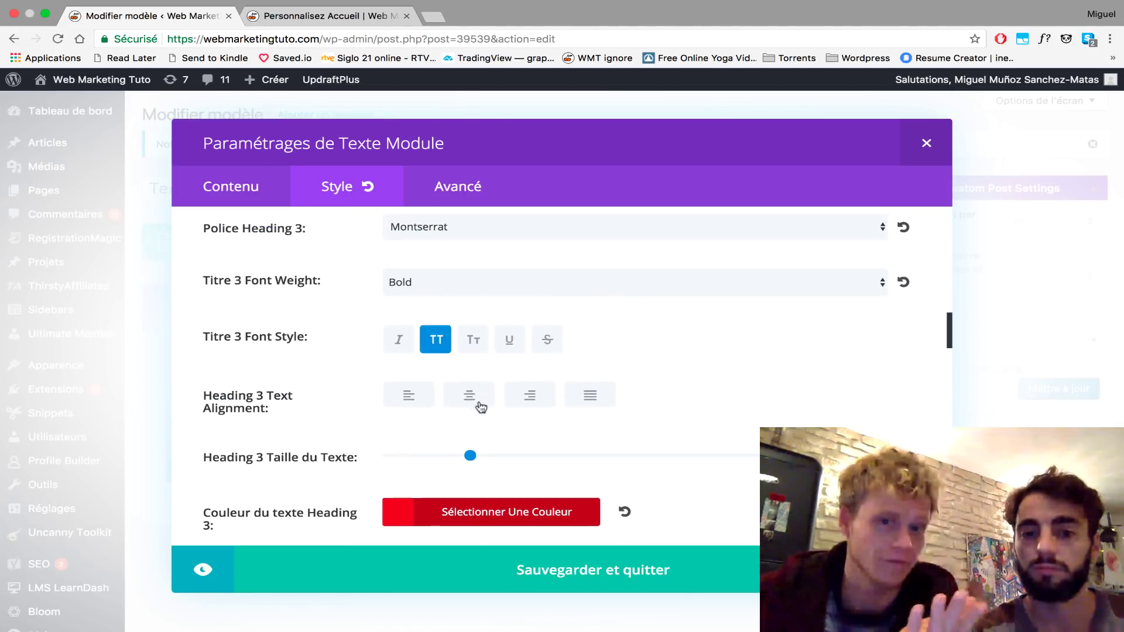
click(472, 564)
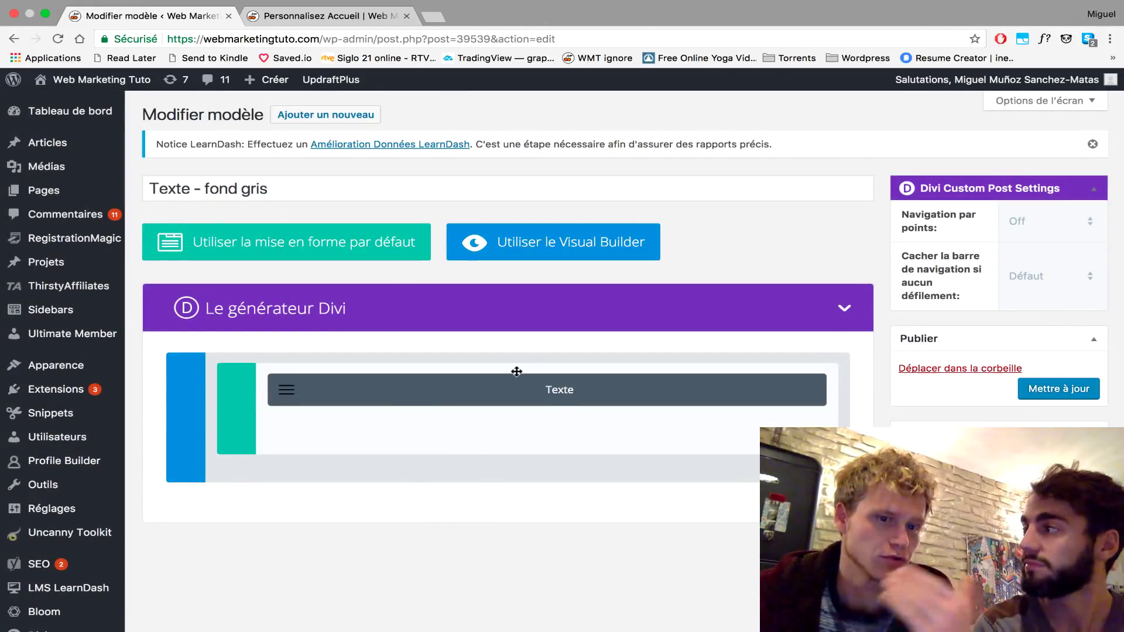
click(1028, 397)
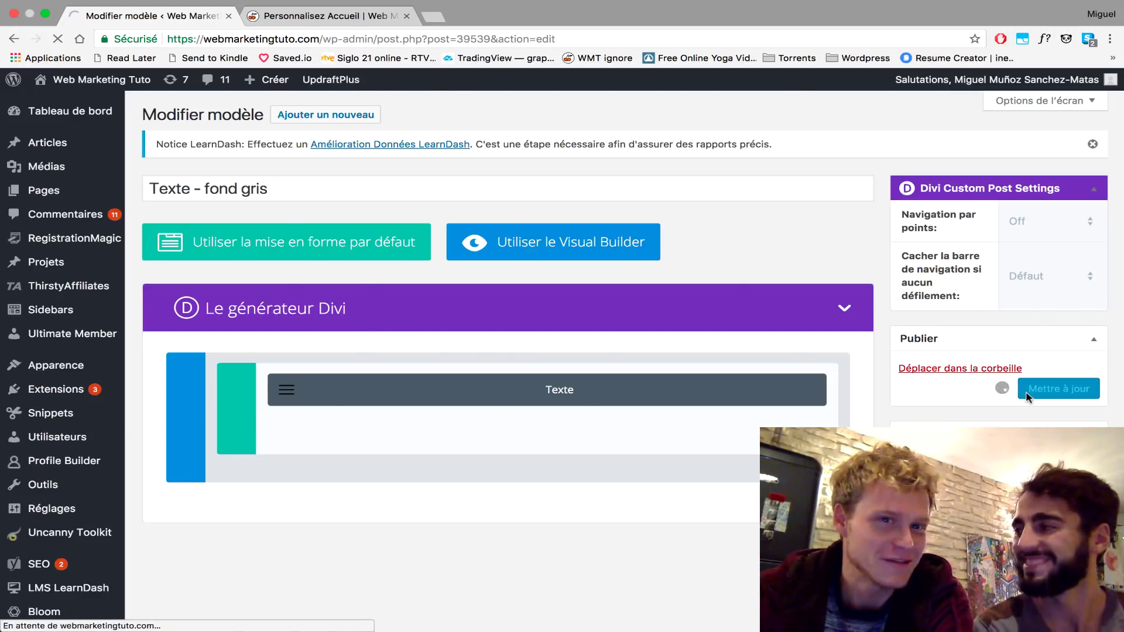
- Switch to the "Divi – Typographie" presentation in PowerPoint and show its title slide, "Astuce Divi #1"
key(ctrl+Left)
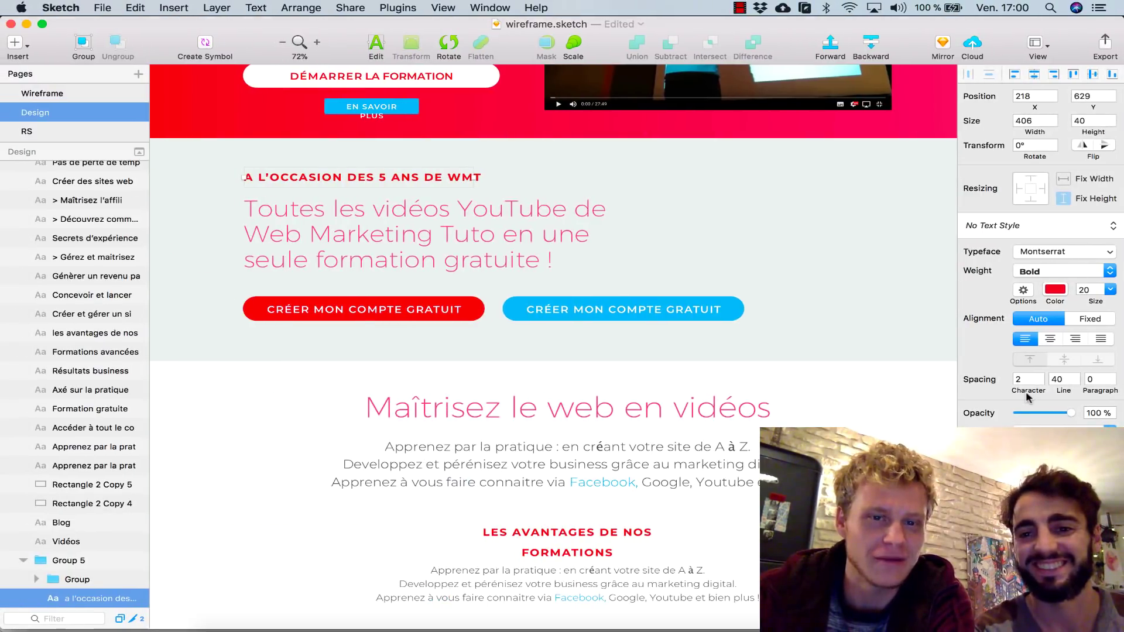
key(ctrl+Up)
click(498, 163)
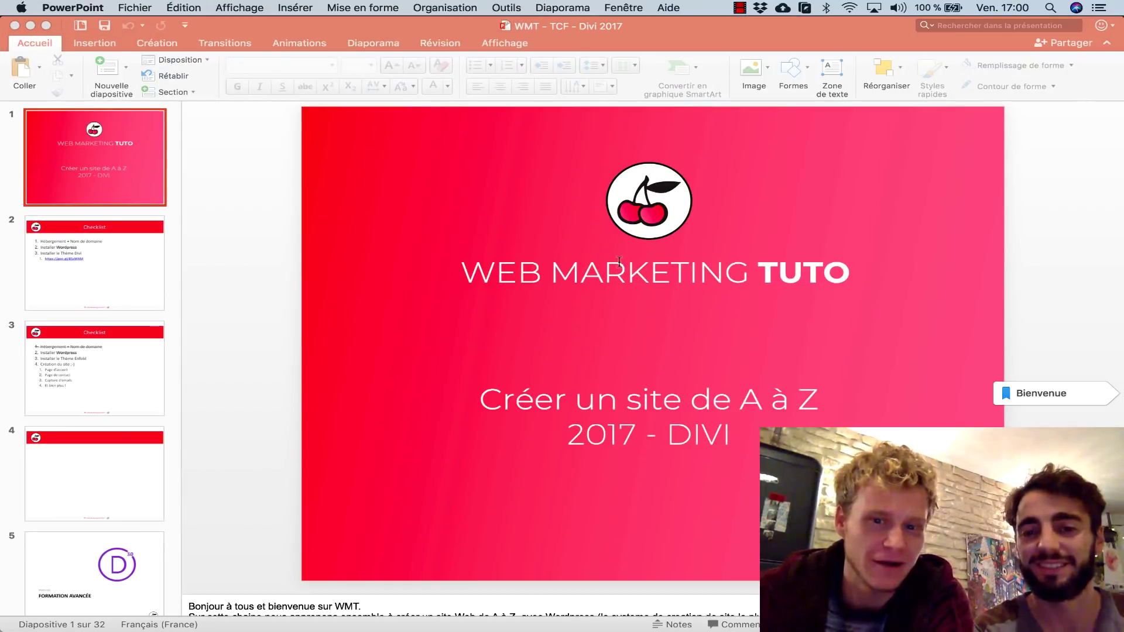
key(ctrl+Up)
click(447, 221)
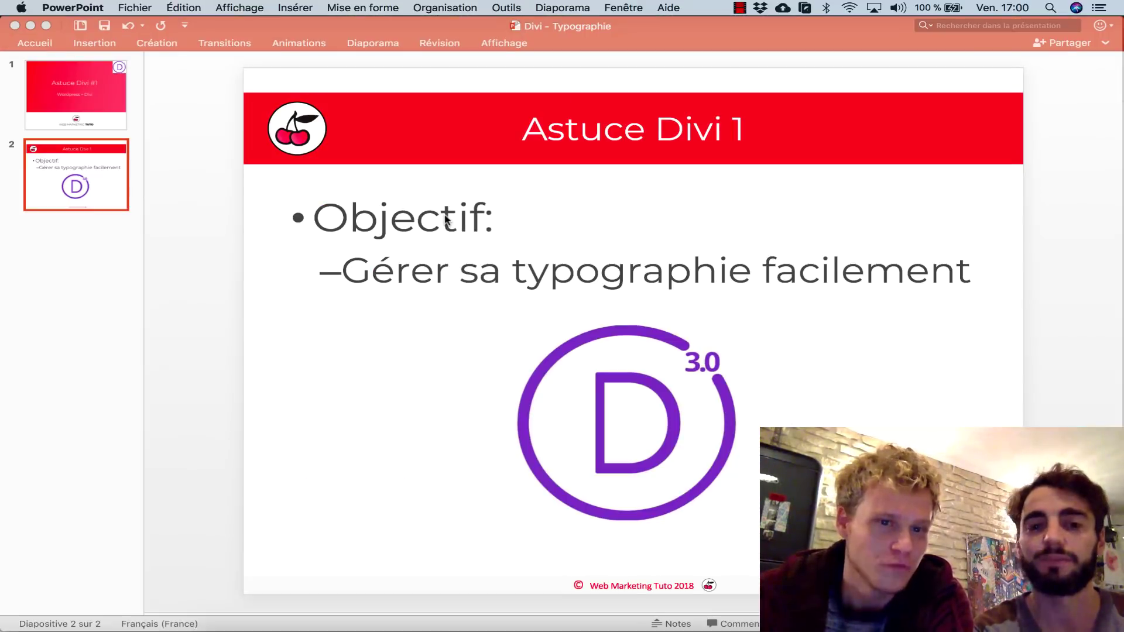
click(90, 112)
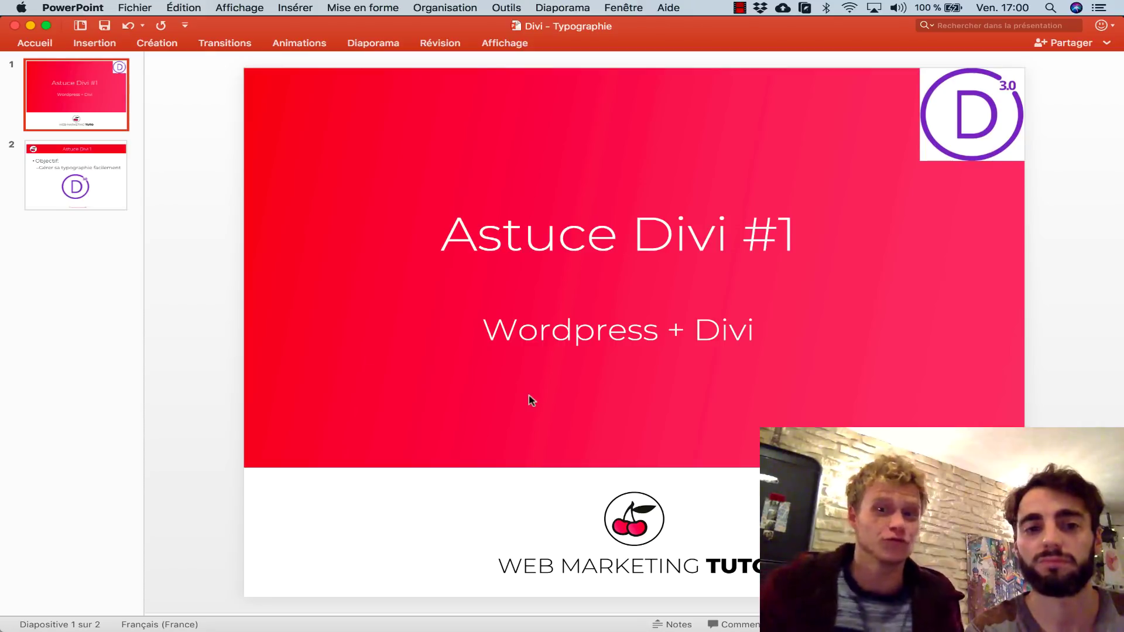